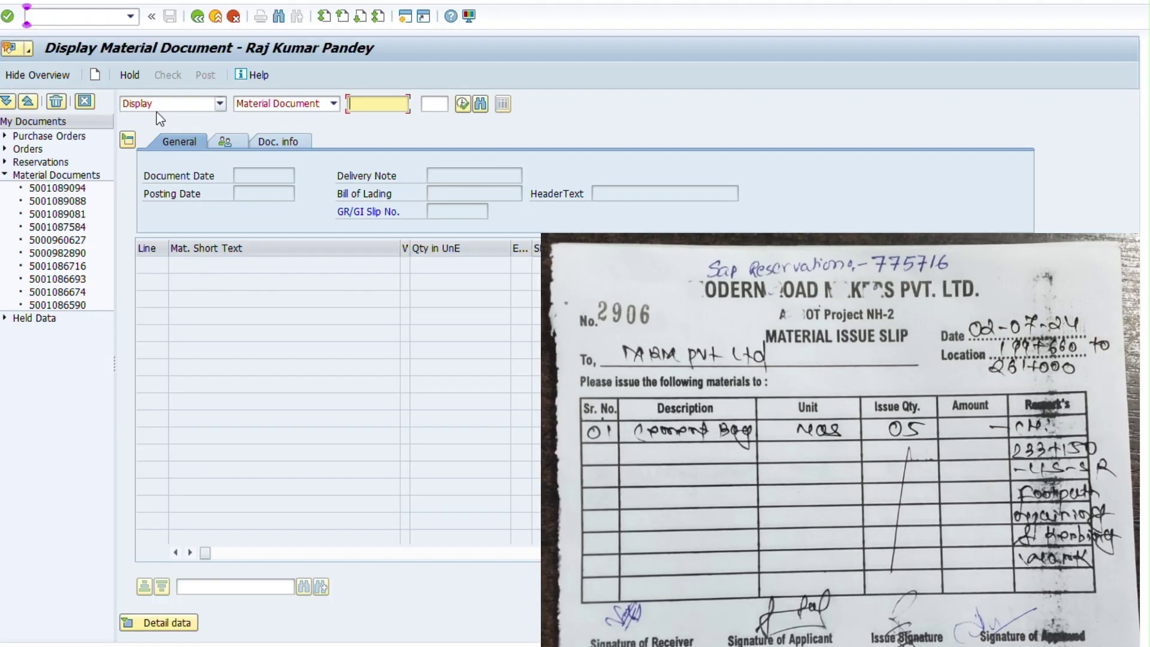
Start a goods issue with reference to a reservation and load reservation 775716
{"action": "left_click", "coordinate": [219, 103]}
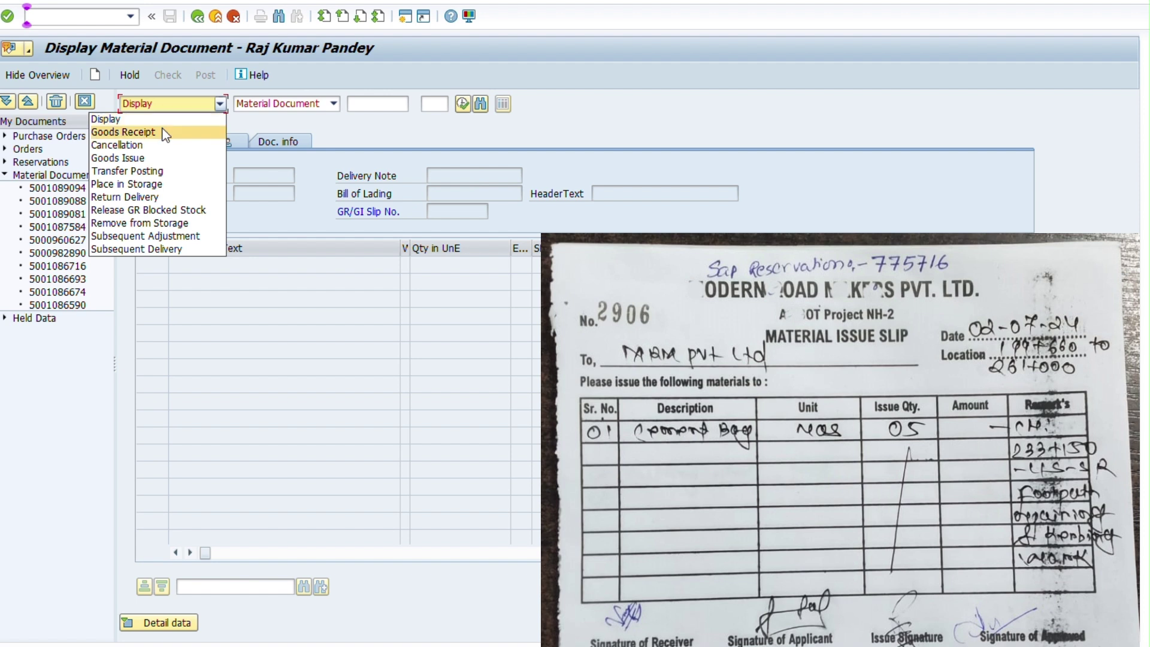
{"action": "left_click", "coordinate": [155, 157]}
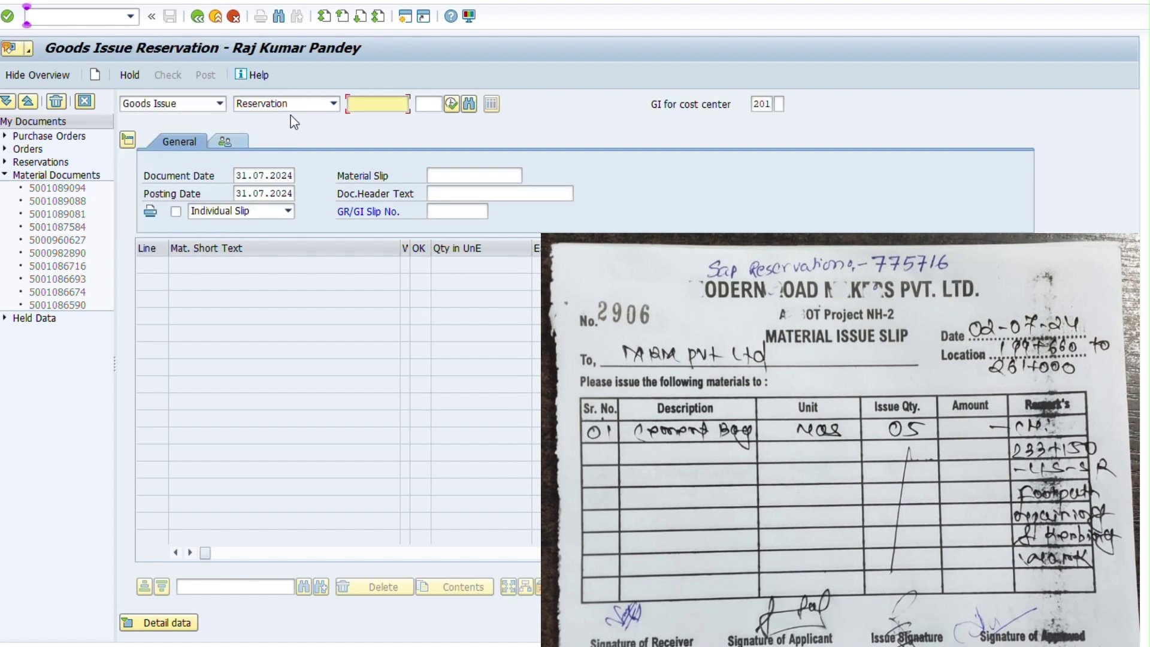
{"action": "left_click", "coordinate": [274, 105]}
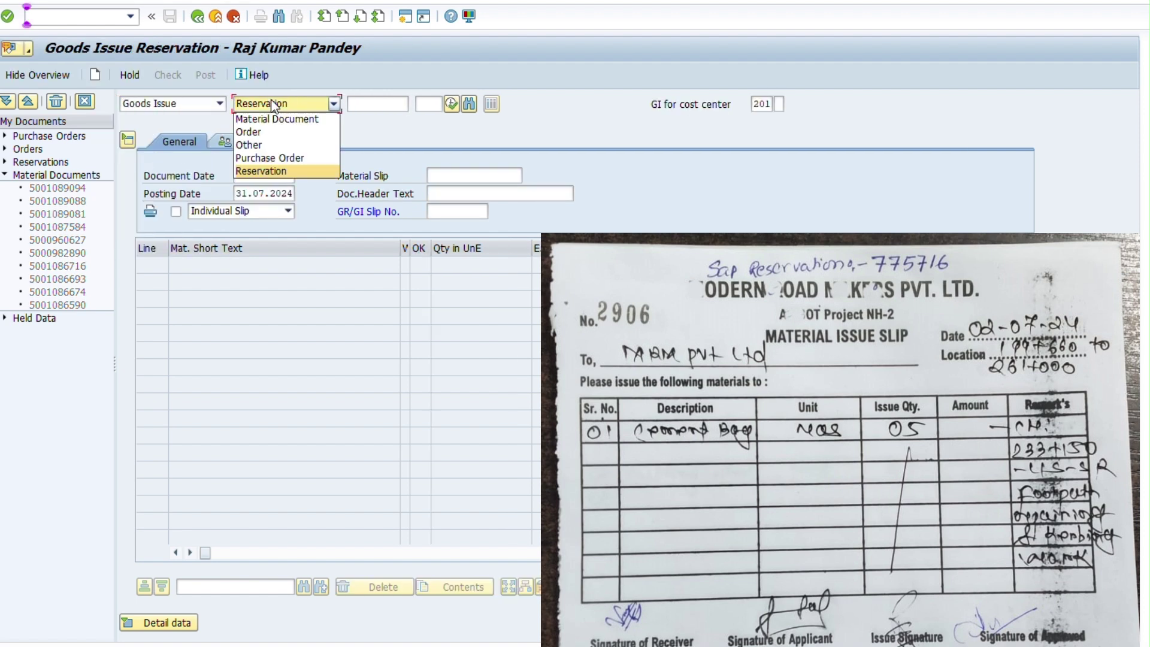
{"action": "left_click", "coordinate": [262, 171]}
{"action": "left_click", "coordinate": [371, 105]}
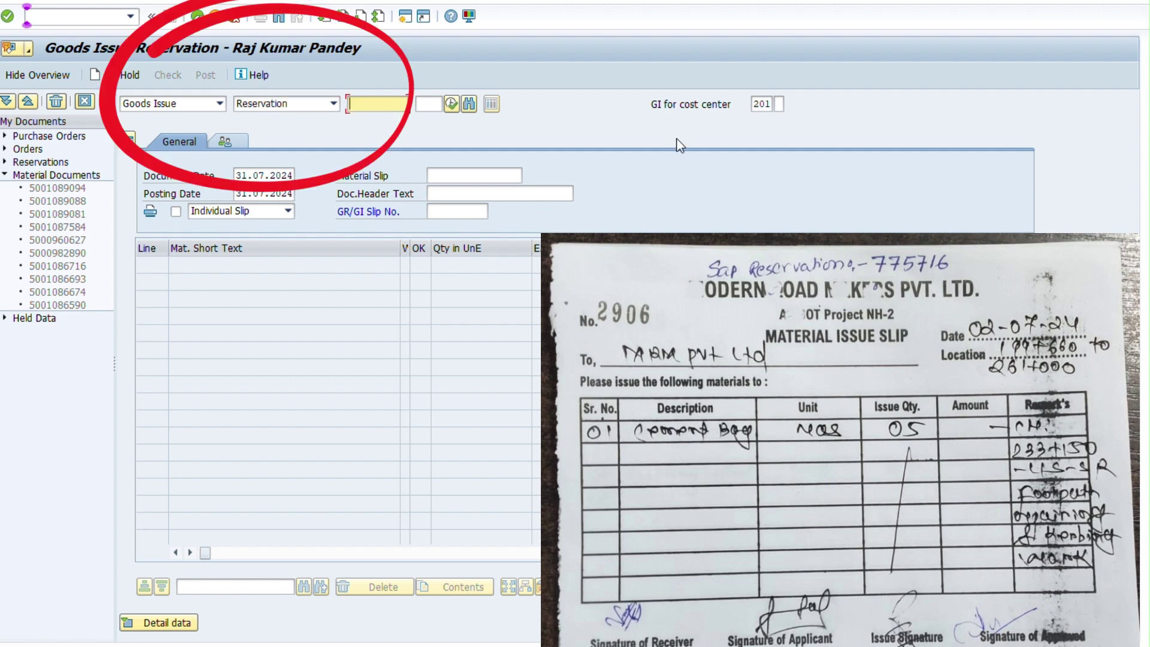
{"action": "type", "text": "775"}
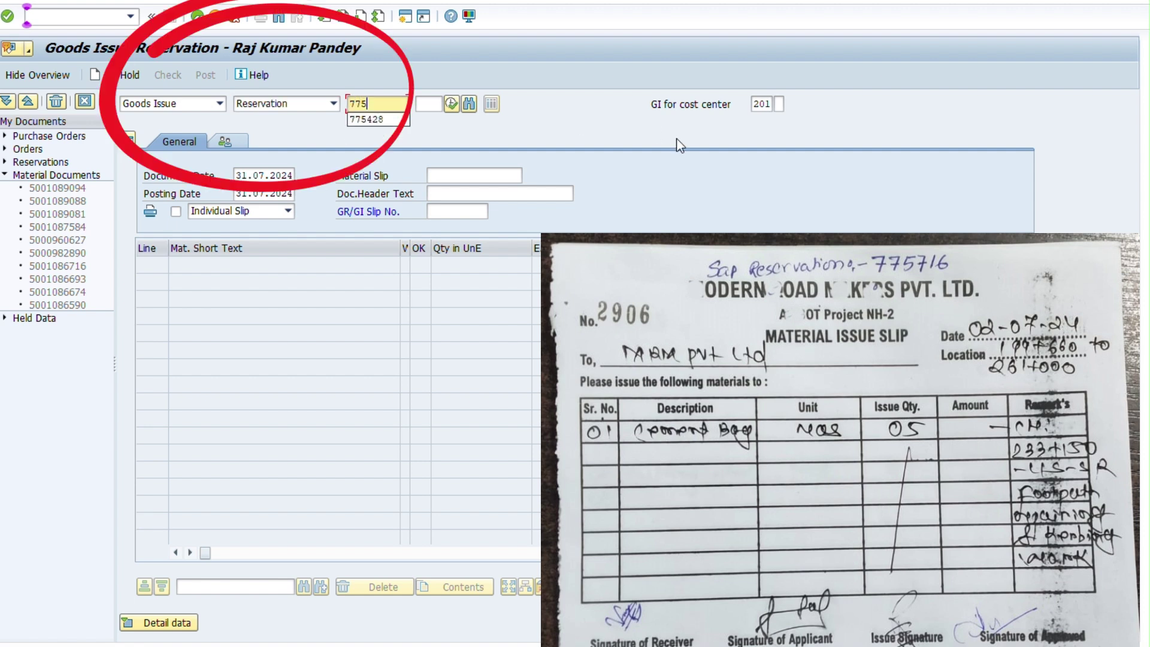
{"action": "type", "text": "716"}
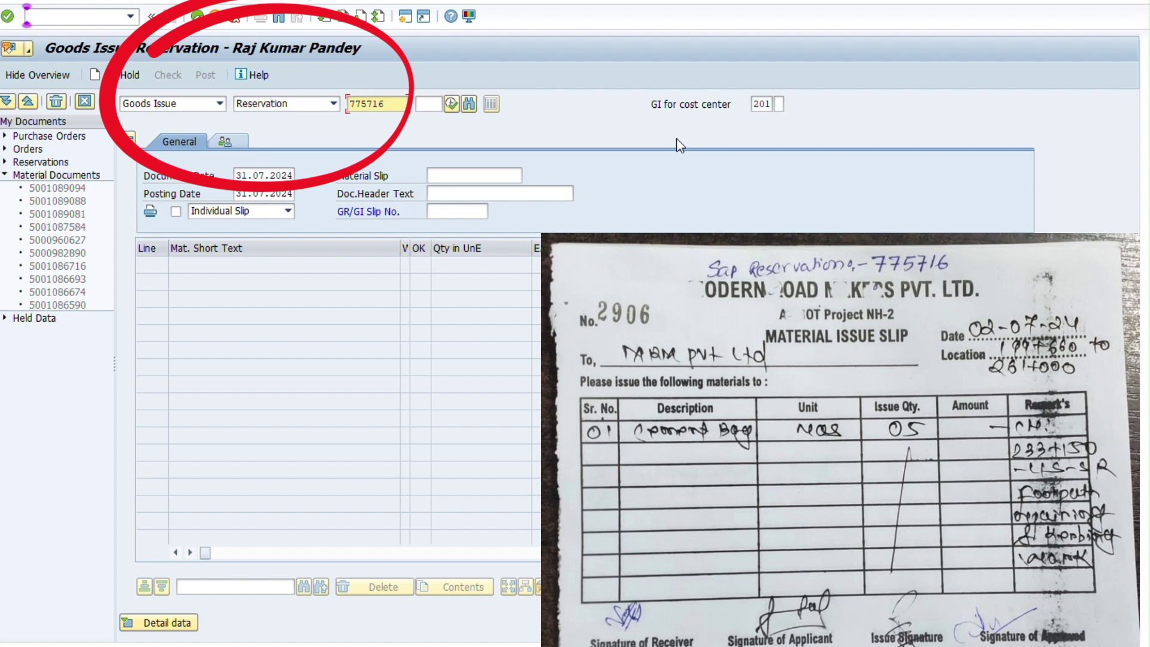
{"action": "key", "text": "Return"}
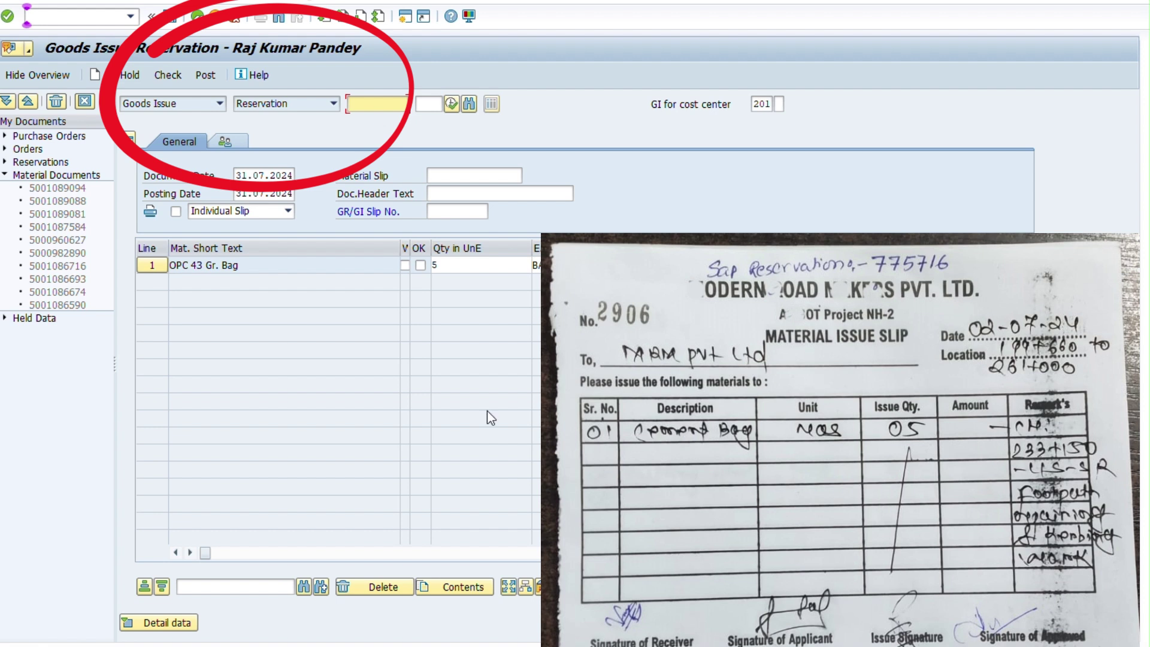
Set the document date and posting date to 02.07.2024 and enable printing of the individual slip
{"action": "left_click", "coordinate": [480, 264]}
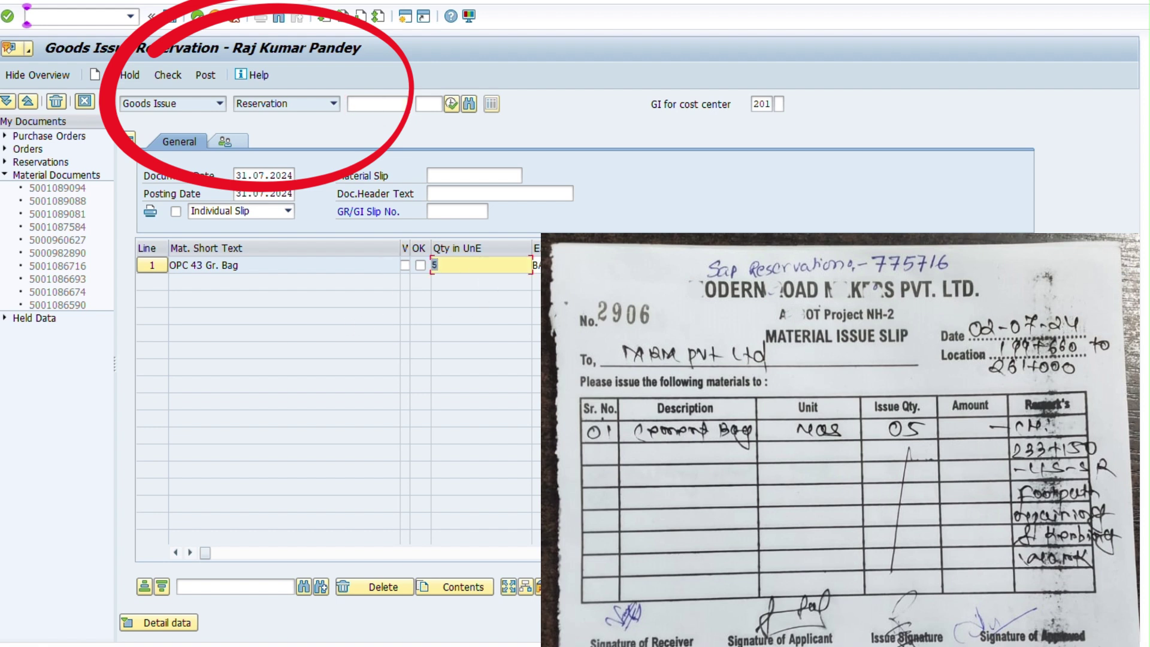
{"action": "left_click", "coordinate": [237, 175]}
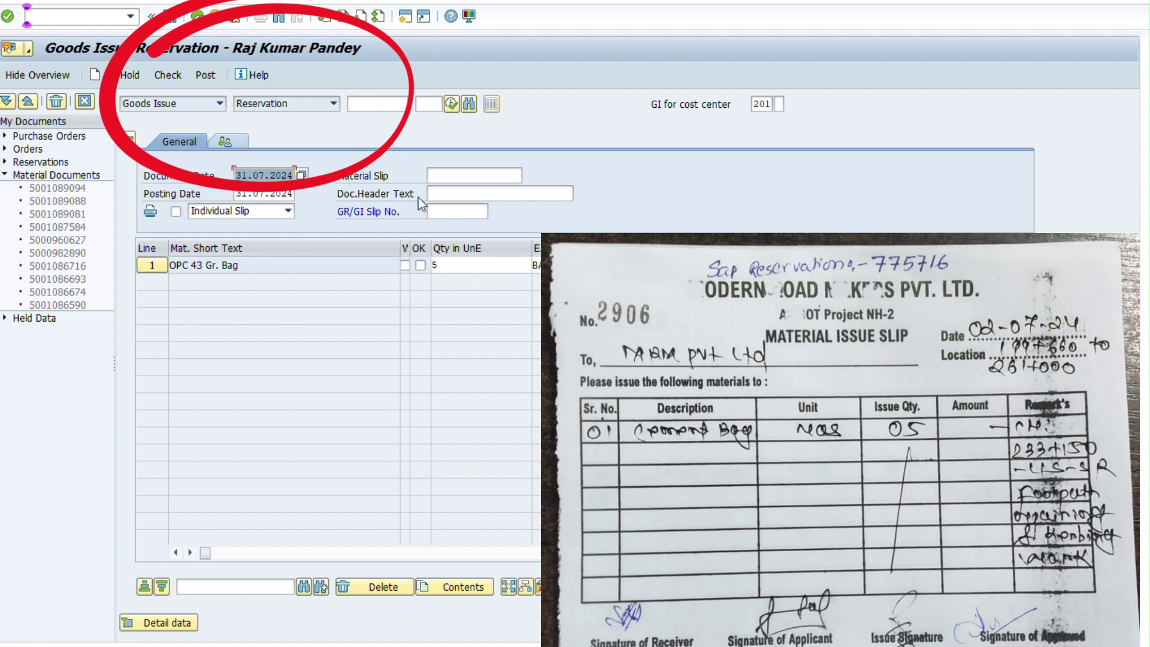
{"action": "type", "text": "02"}
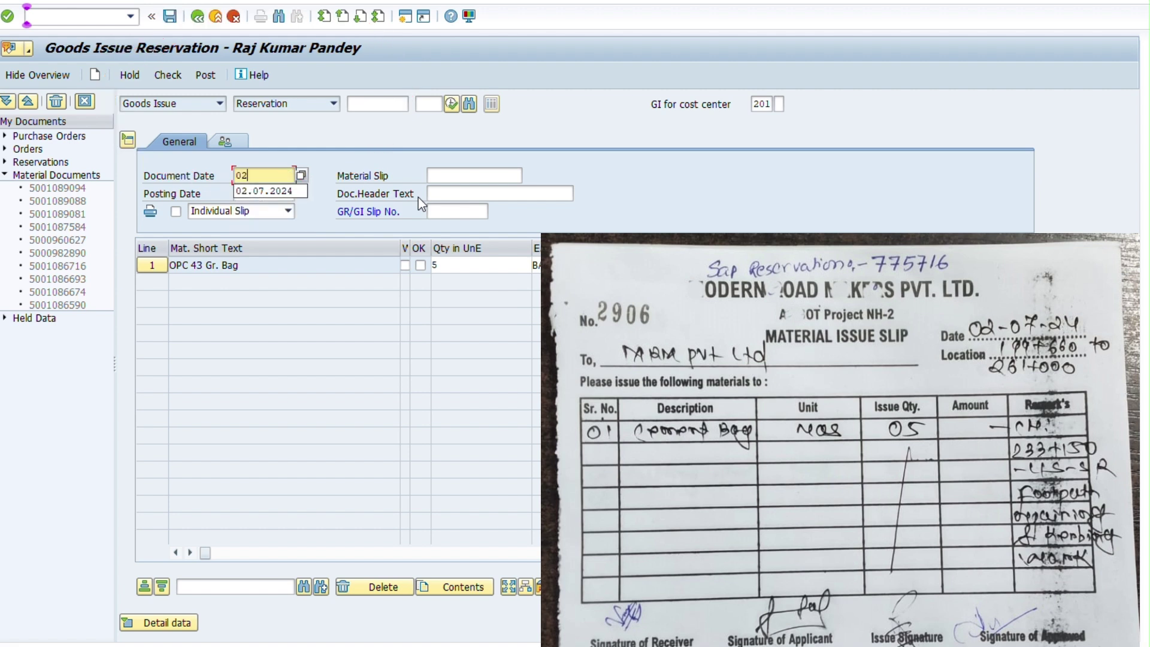
{"action": "type", "text": ".07.2024"}
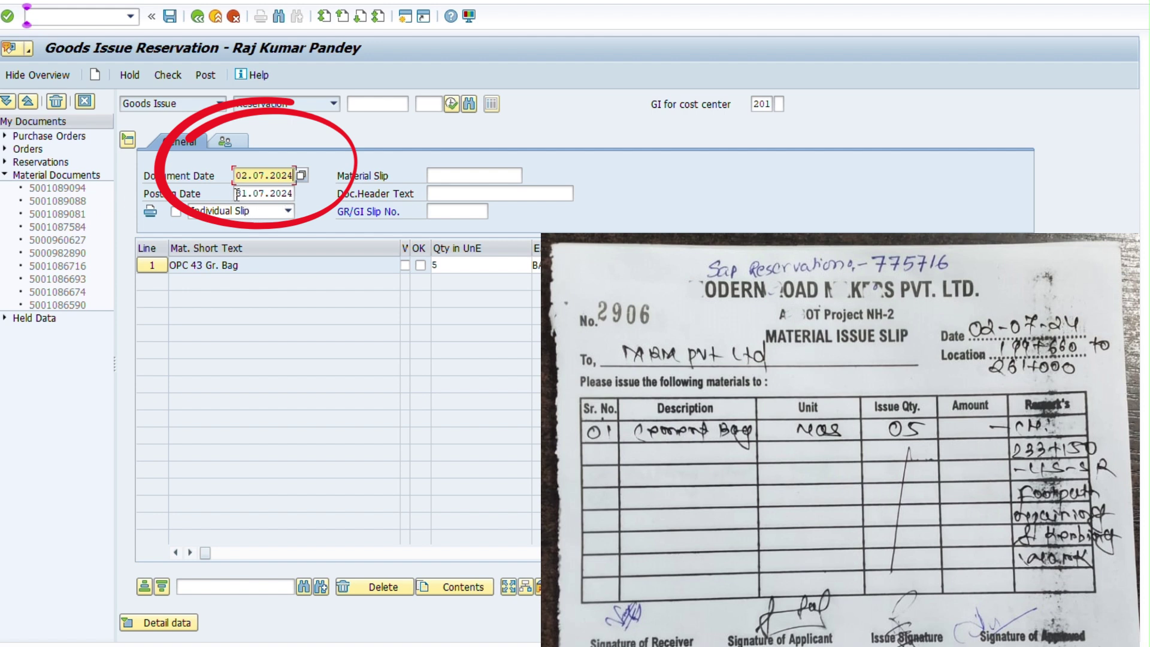
{"action": "key", "text": "Tab"}
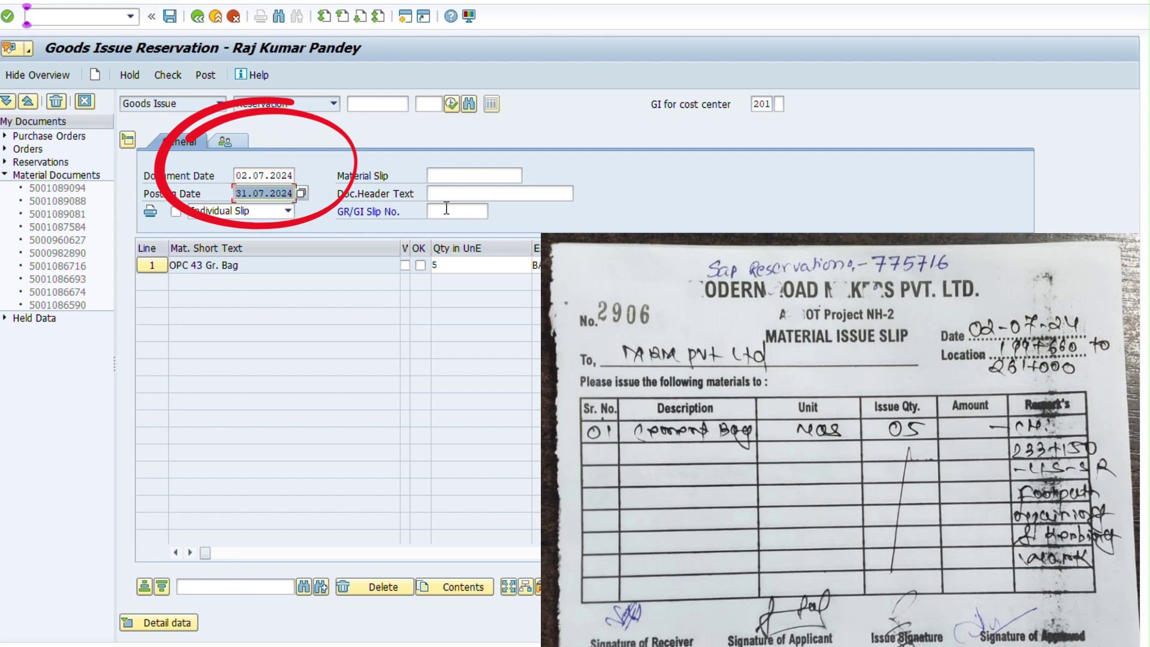
{"action": "type", "text": "02.07"}
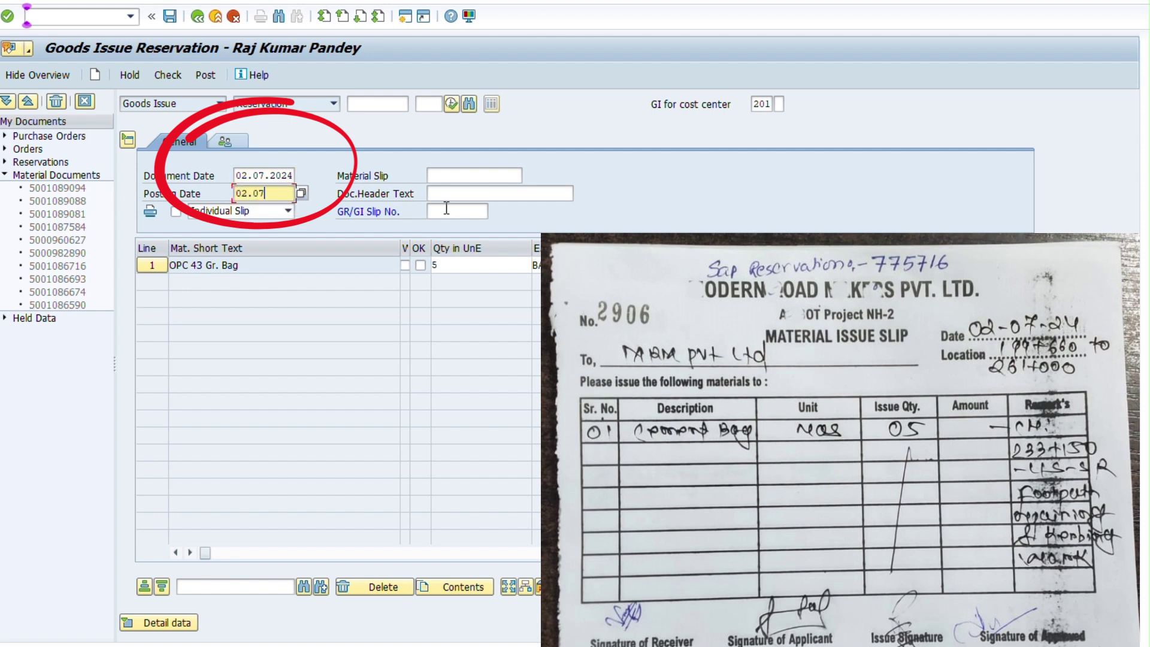
{"action": "type", "text": ".2024"}
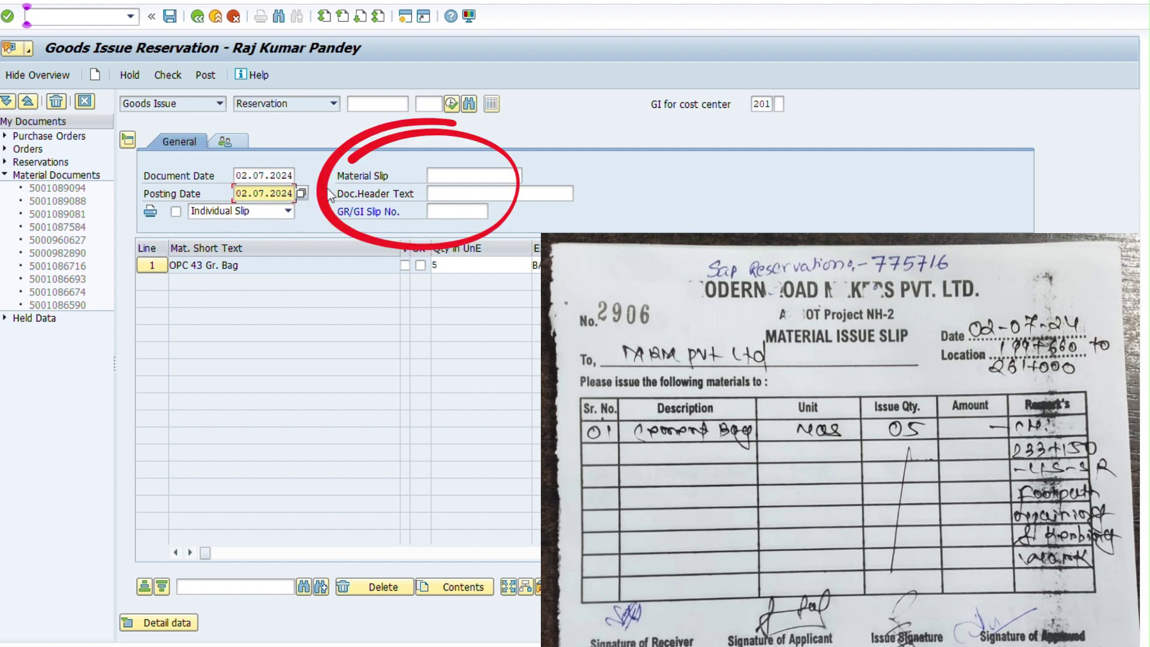
{"action": "left_click", "coordinate": [177, 212]}
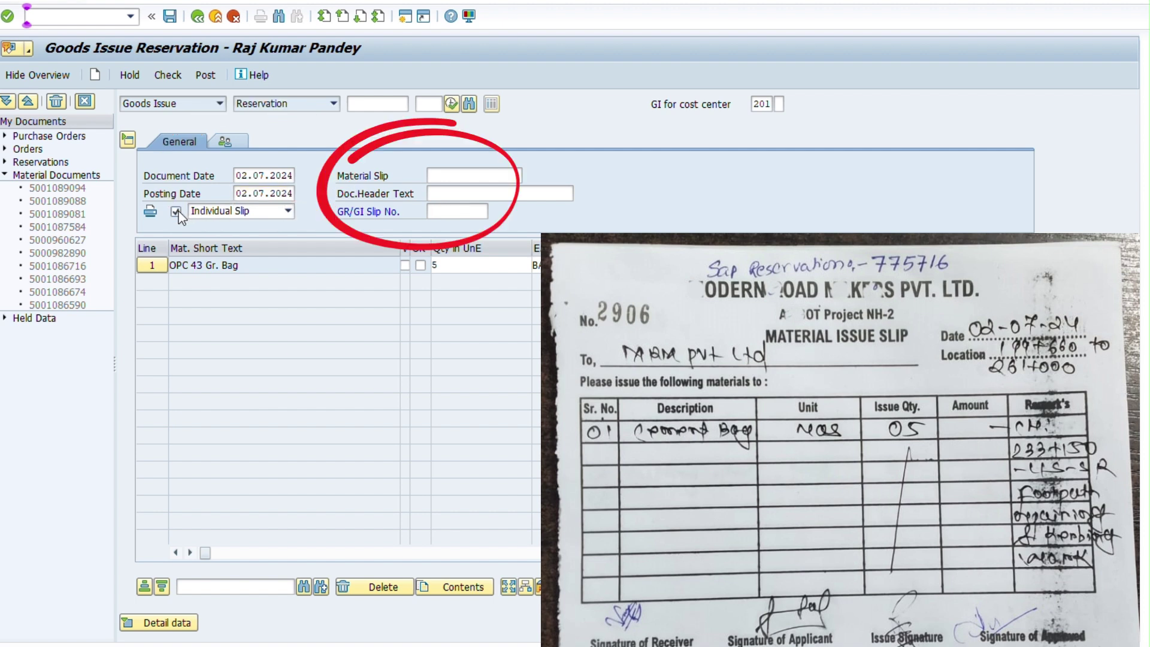
Set the material slip to sec-1 and the document header text to "ch:233+150 lhs foothpath"
{"action": "left_click", "coordinate": [434, 174]}
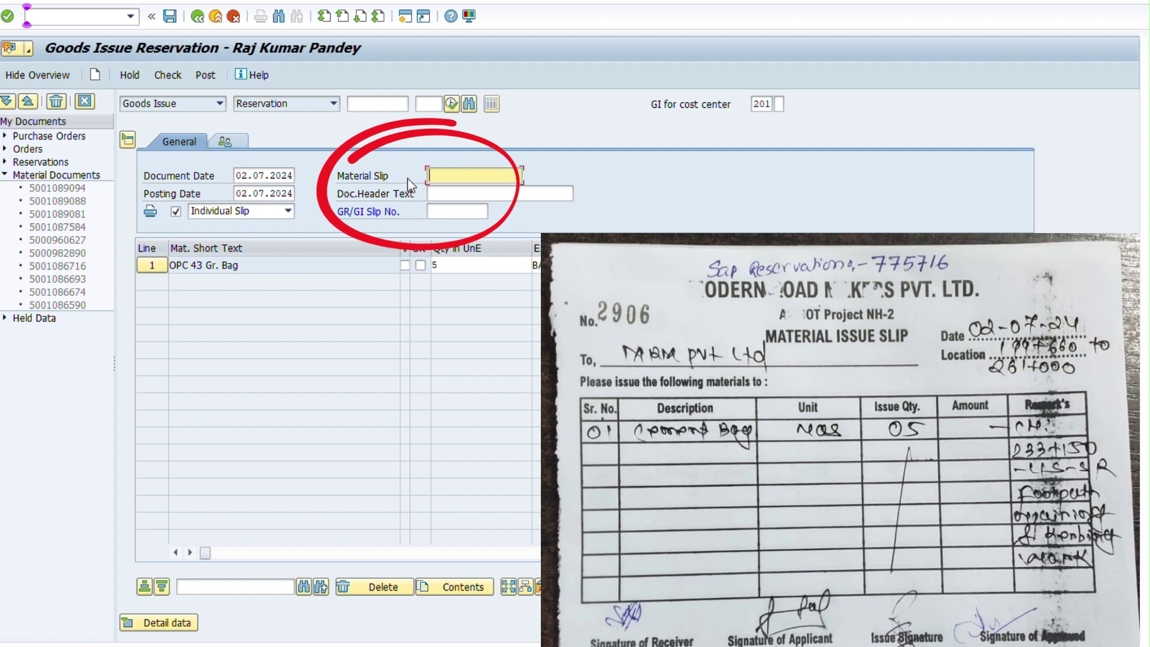
{"action": "left_click", "coordinate": [461, 177]}
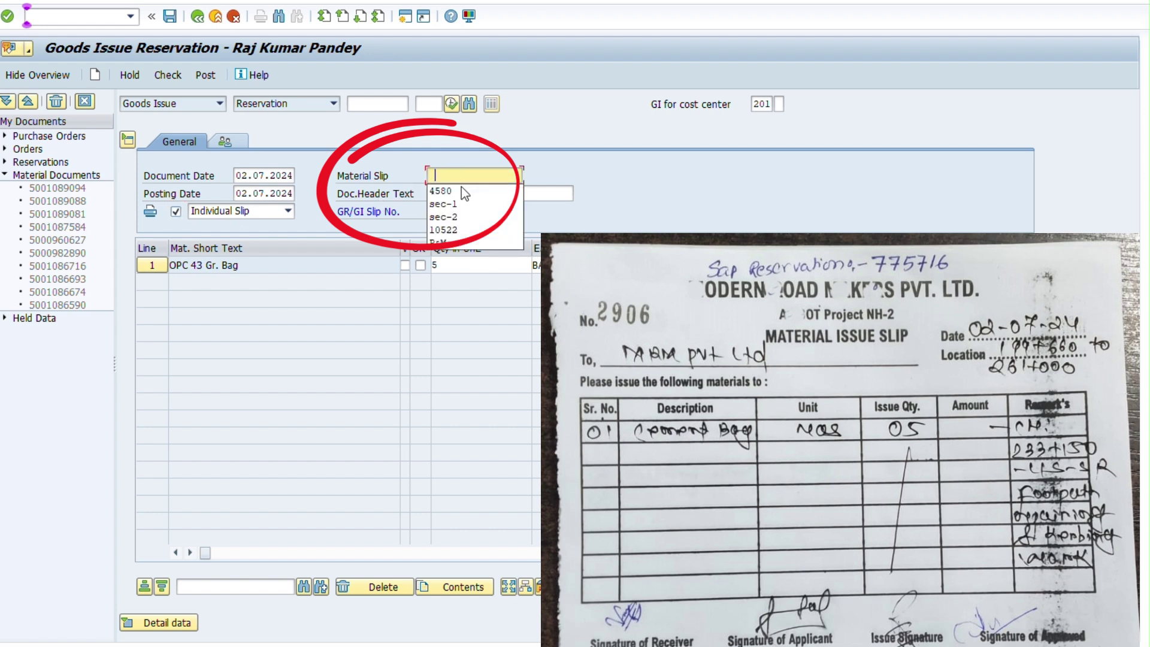
{"action": "left_click", "coordinate": [459, 203]}
{"action": "key", "text": "Tab"}
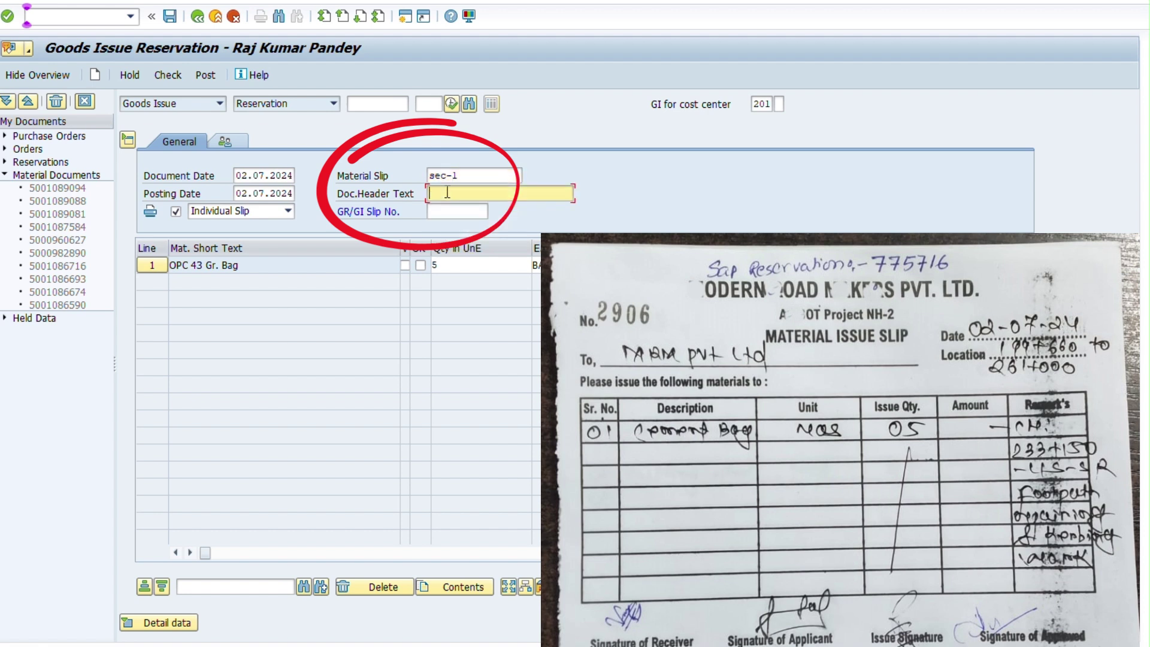
{"action": "type", "text": "ch:233+150 lhs"}
{"action": "type", "text": "foothpath"}
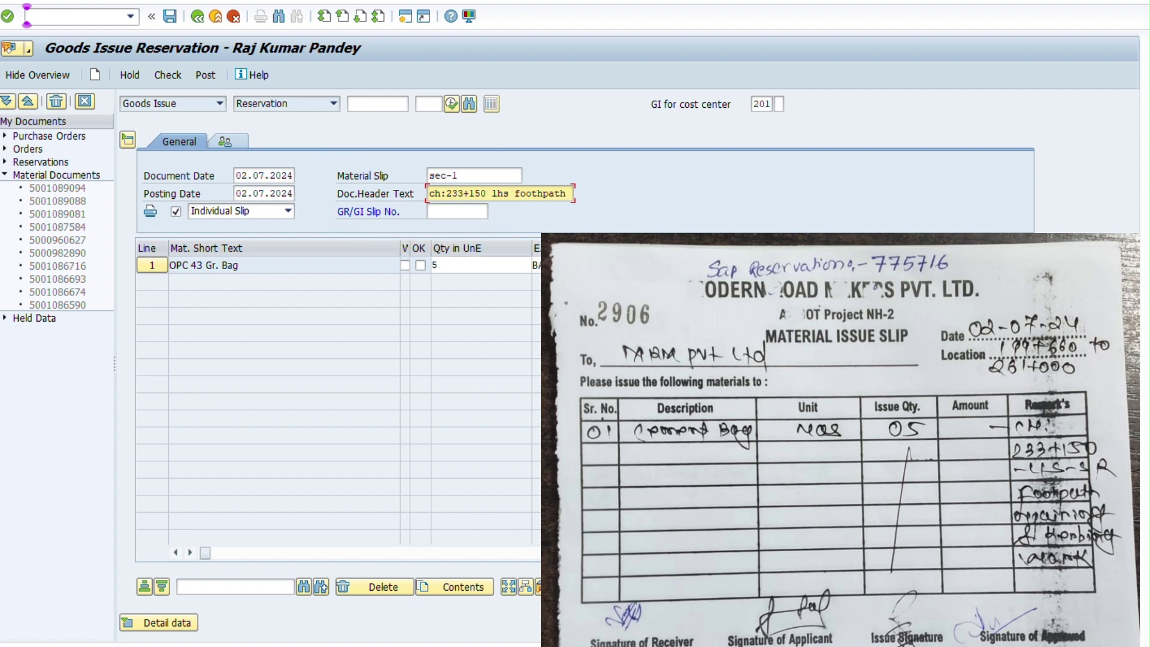
Mark the OPC 43 Gr. Bag line as OK and set the GR/GI slip number to 2906
{"action": "left_click", "coordinate": [420, 265]}
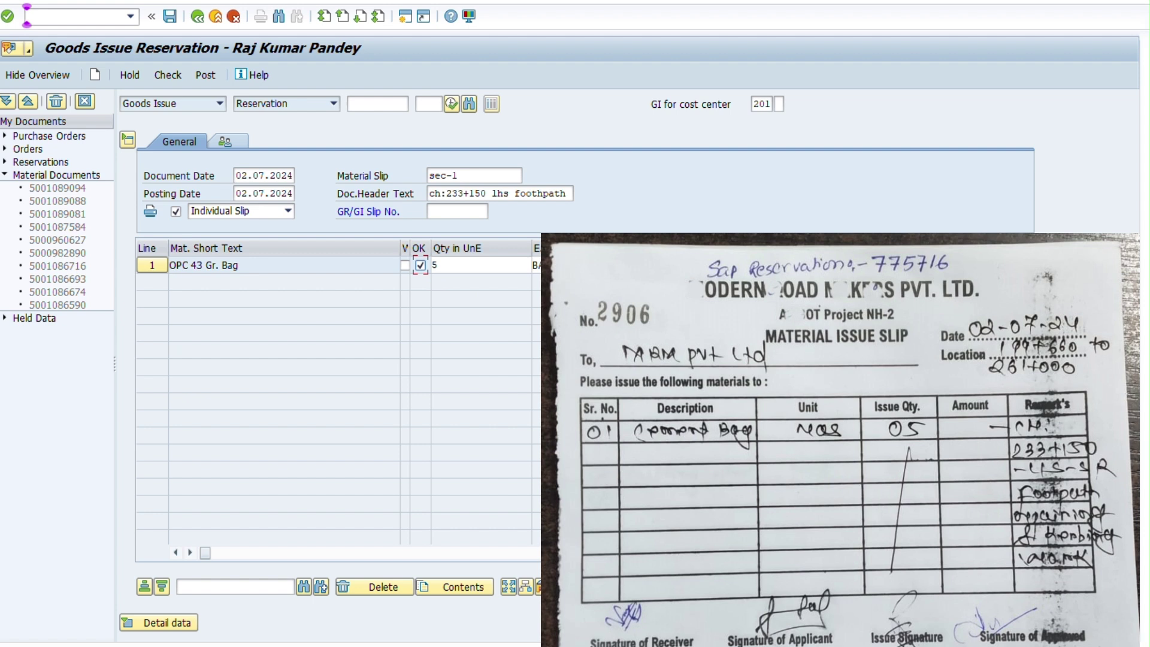
{"action": "left_click", "coordinate": [461, 209]}
{"action": "type", "text": "2906"}
Open the item's detail data and review its quantity, location, reservation and batch information
{"action": "left_click", "coordinate": [159, 622]}
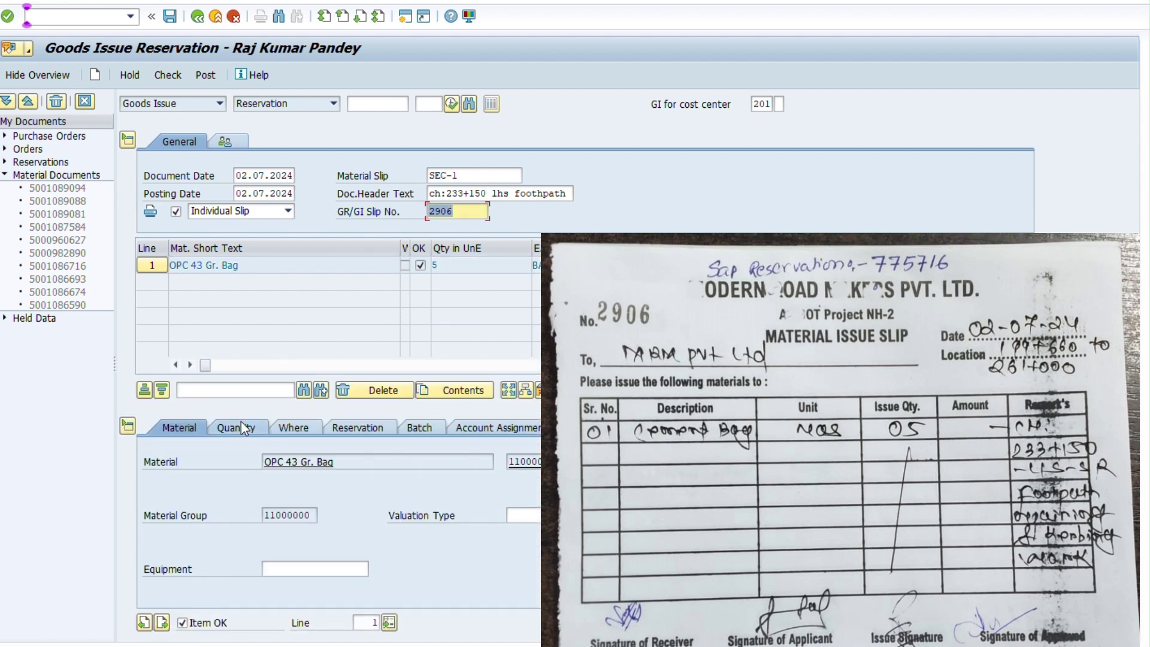
{"action": "left_click", "coordinate": [242, 426]}
{"action": "left_click", "coordinate": [298, 428]}
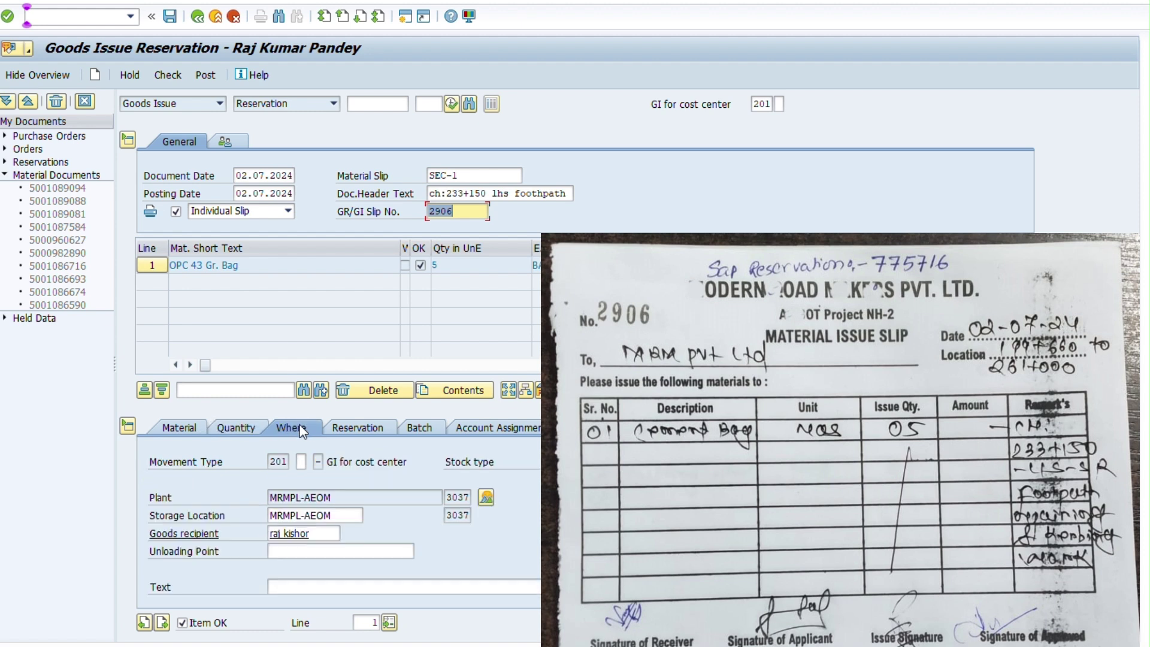
{"action": "left_click", "coordinate": [353, 428]}
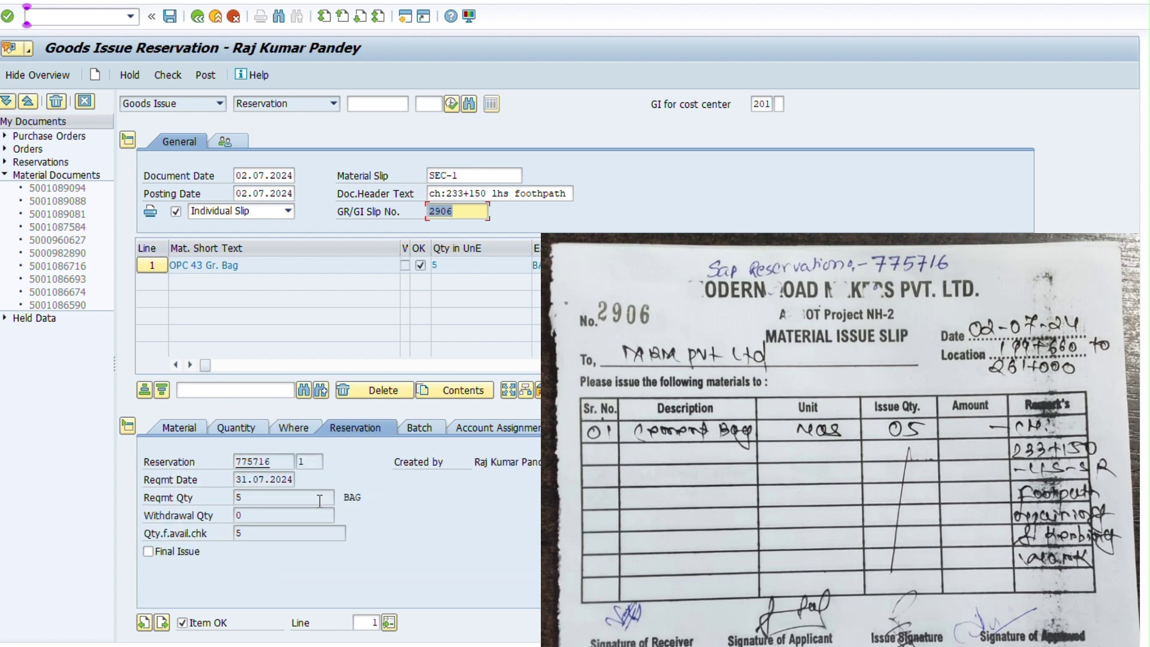
{"action": "left_click", "coordinate": [423, 425]}
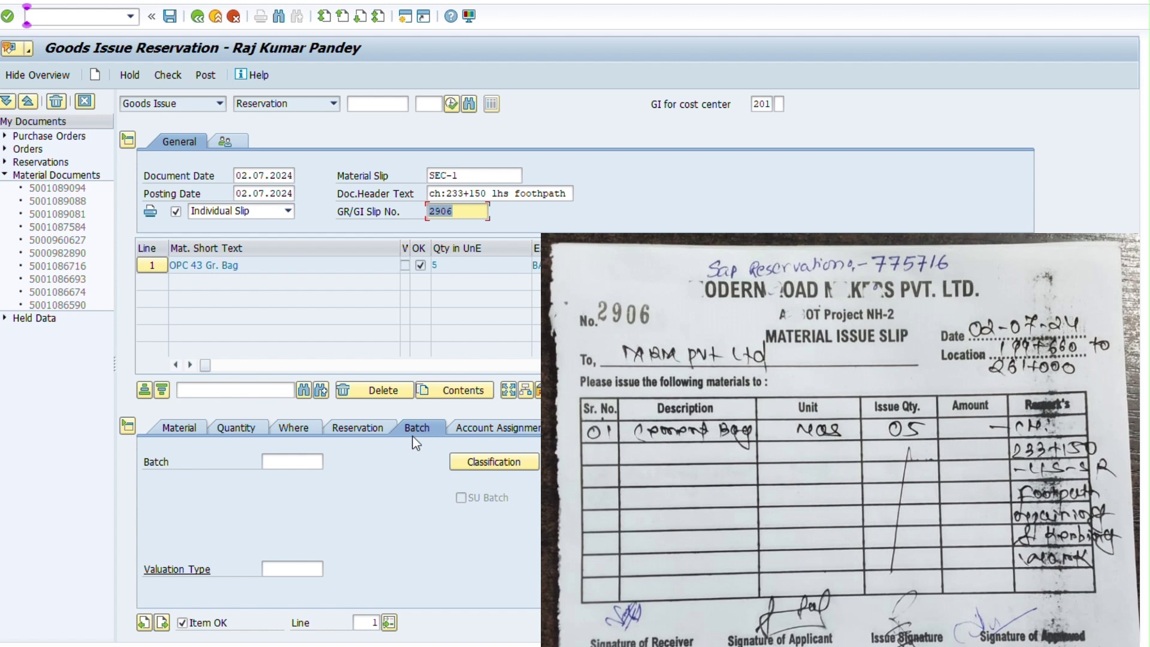
{"action": "left_click", "coordinate": [294, 462]}
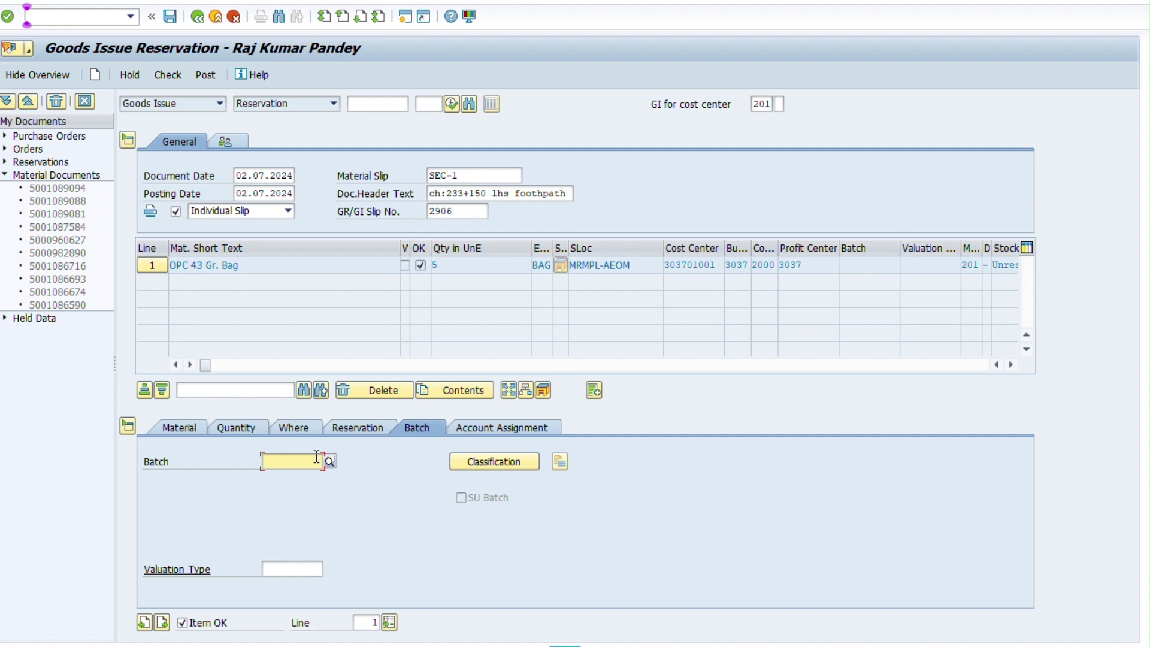
Enter "ch:233+150 LHS FOOTHPATH REPARING AND KERB REPARIN" as the item text in the Where details
{"action": "left_click", "coordinate": [290, 426]}
{"action": "left_click", "coordinate": [295, 581]}
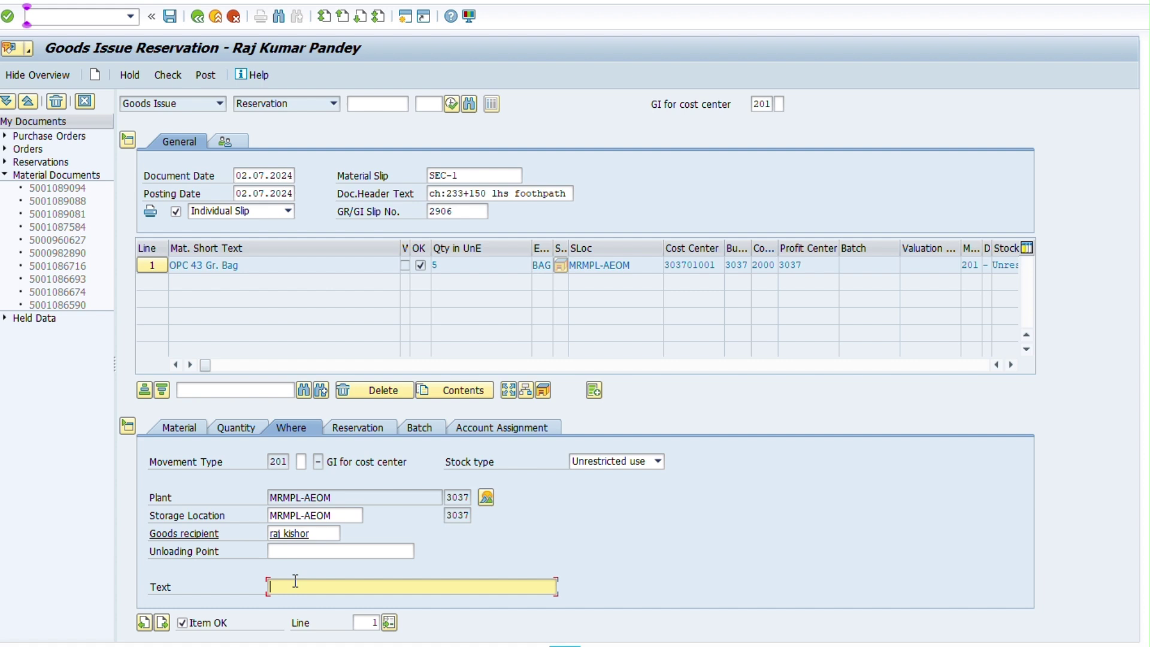
{"action": "type", "text": "ch:"}
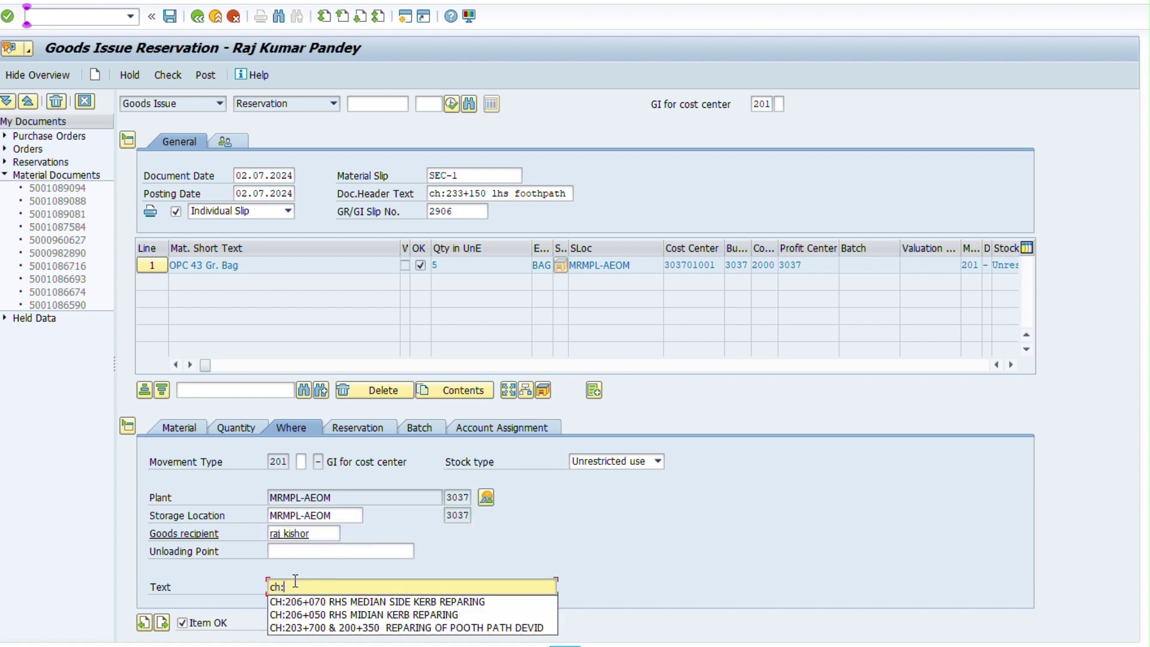
{"action": "type", "text": "233+150"}
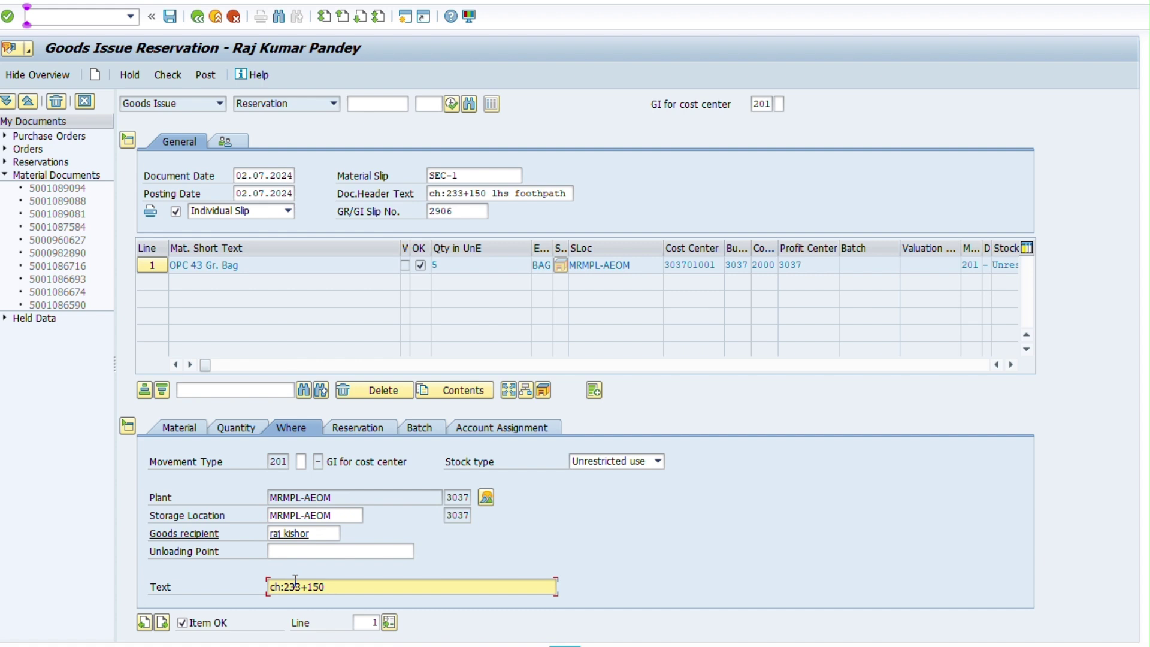
{"action": "type", "text": "lh"}
{"action": "key", "text": "BackSpace"}
{"action": "key", "text": "BackSpace"}
{"action": "key", "text": "BackSpace"}
{"action": "type", "text": "LHS FOOTHPATH REPARING WORK"}
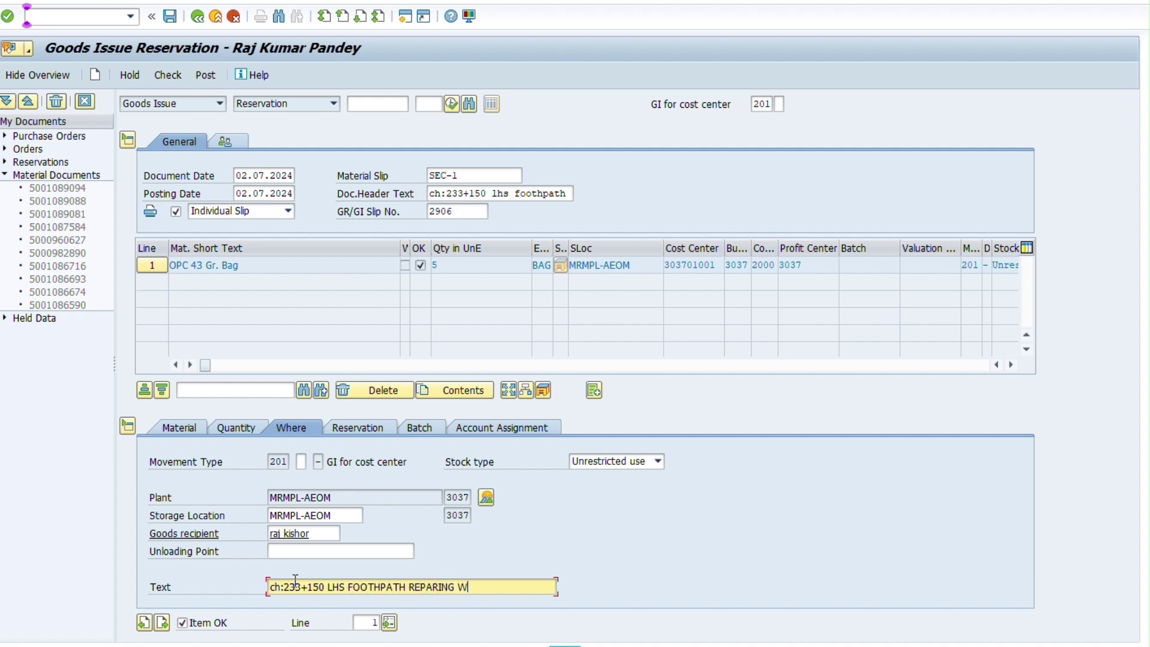
{"action": "key", "text": "BackSpace"}
{"action": "key", "text": "BackSpace"}
{"action": "key", "text": "BackSpace"}
{"action": "key", "text": "BackSpace"}
{"action": "type", "text": "AND KERB REPARIN"}
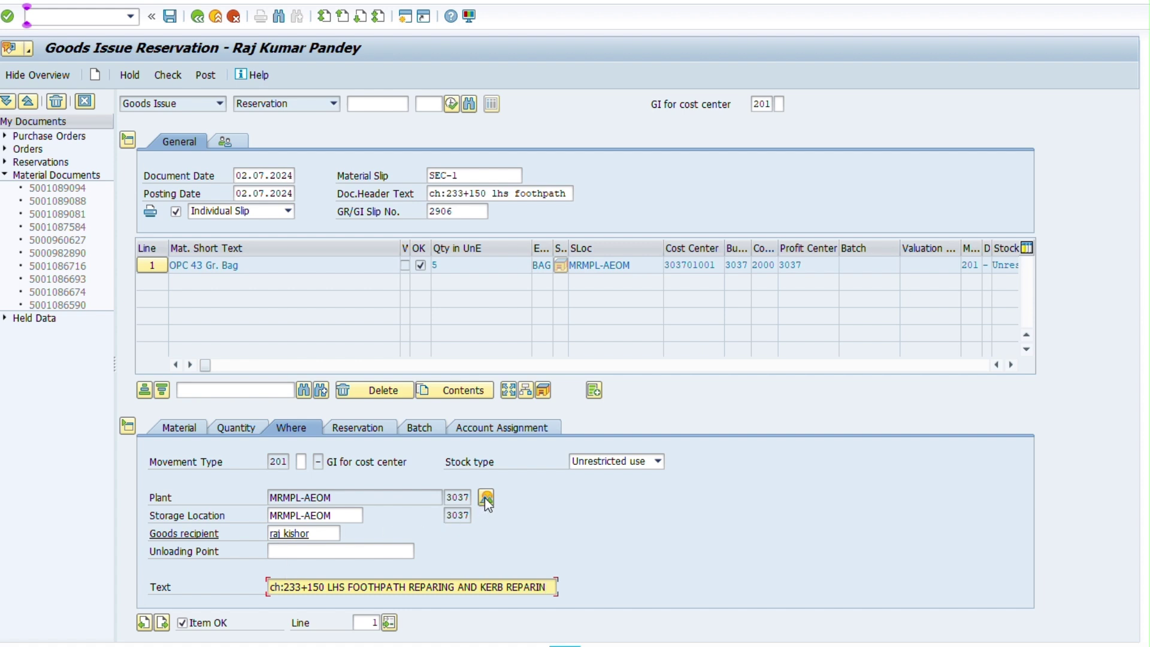
Open the stock overview for the item's material and check the batch number and its unrestricted-use stock at MRMPL-AEOM
{"action": "left_click", "coordinate": [415, 429]}
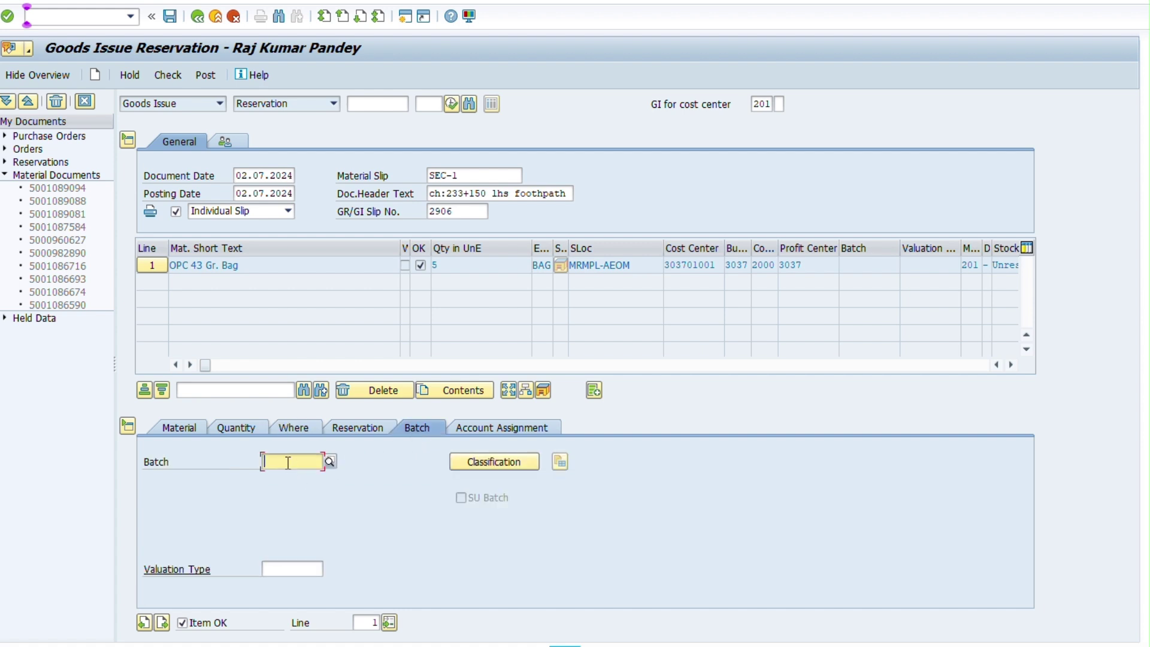
{"action": "left_click", "coordinate": [315, 429]}
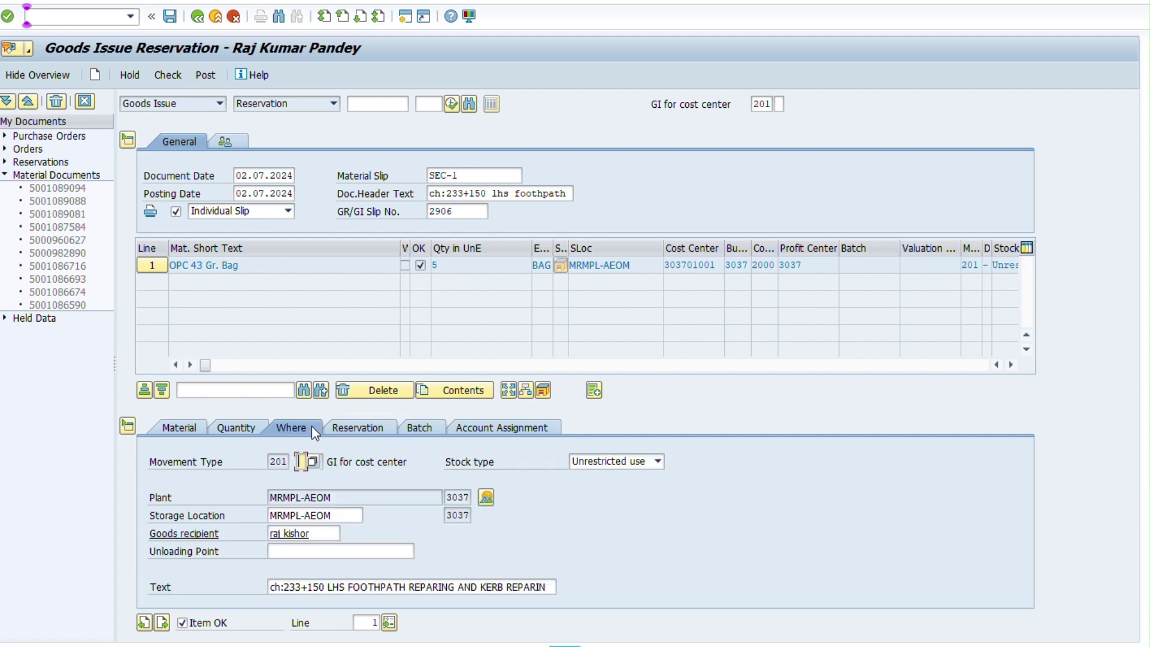
{"action": "left_click", "coordinate": [485, 498]}
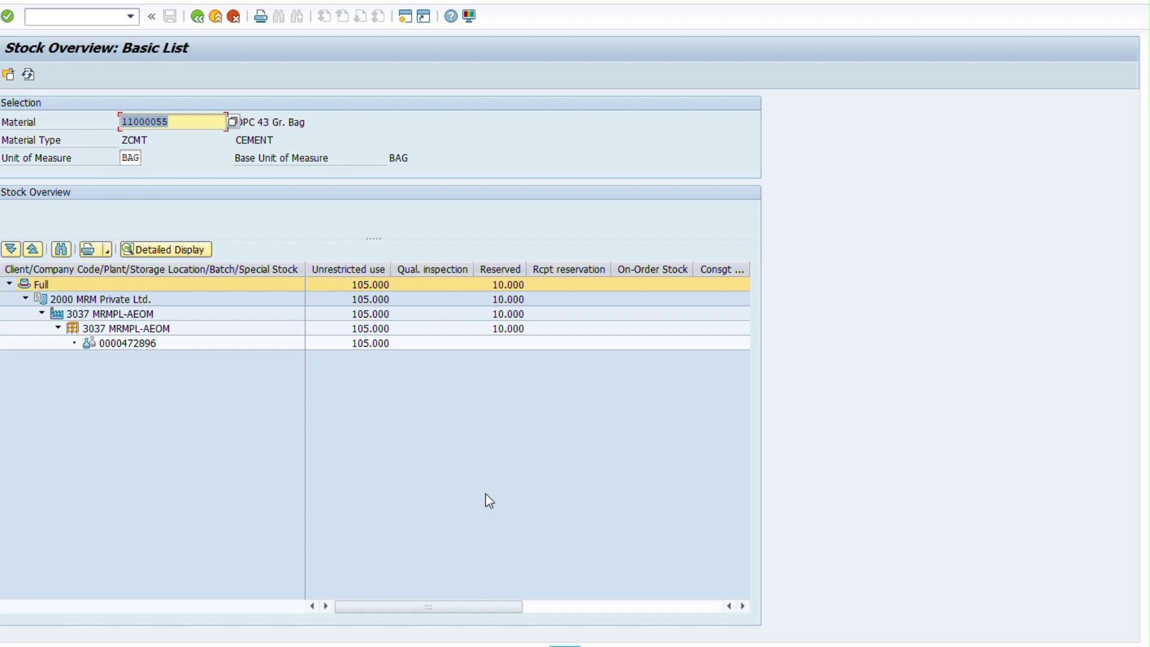
{"action": "left_click", "coordinate": [366, 345]}
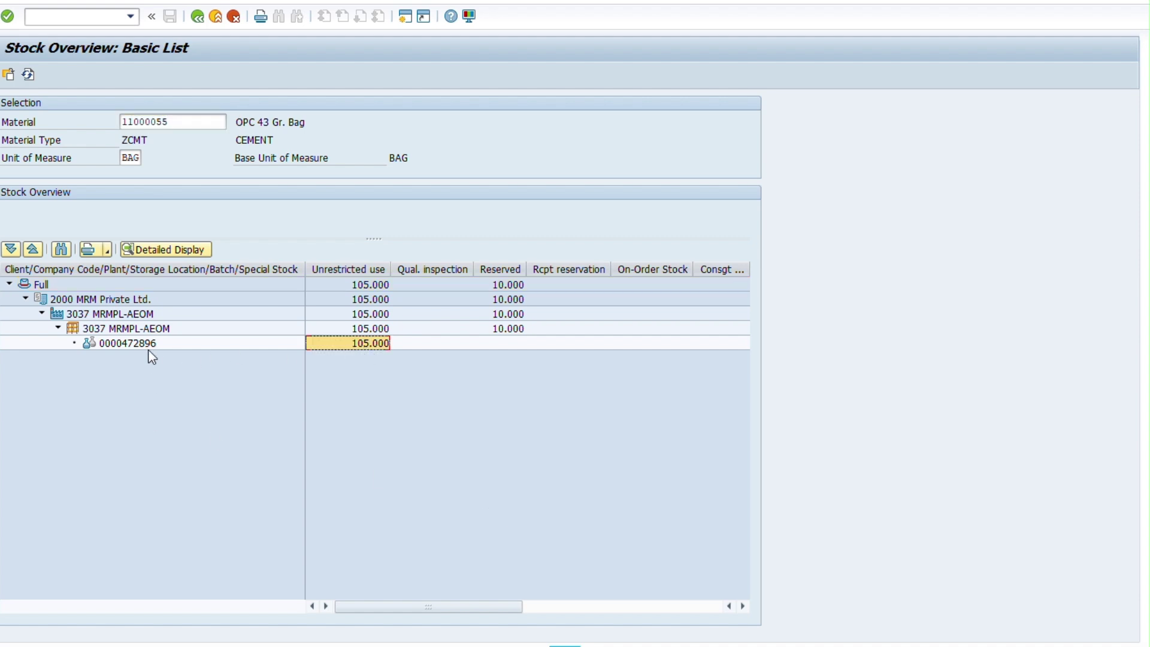
{"action": "left_click", "coordinate": [146, 345]}
{"action": "left_click", "coordinate": [367, 346]}
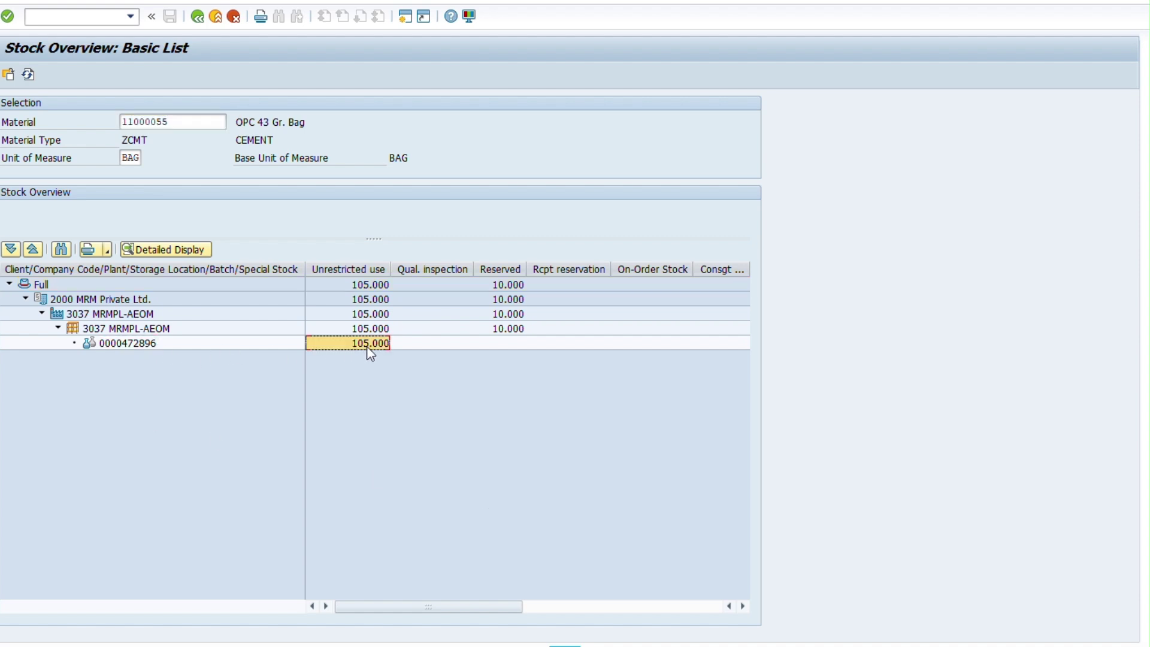
{"action": "left_click", "coordinate": [142, 345]}
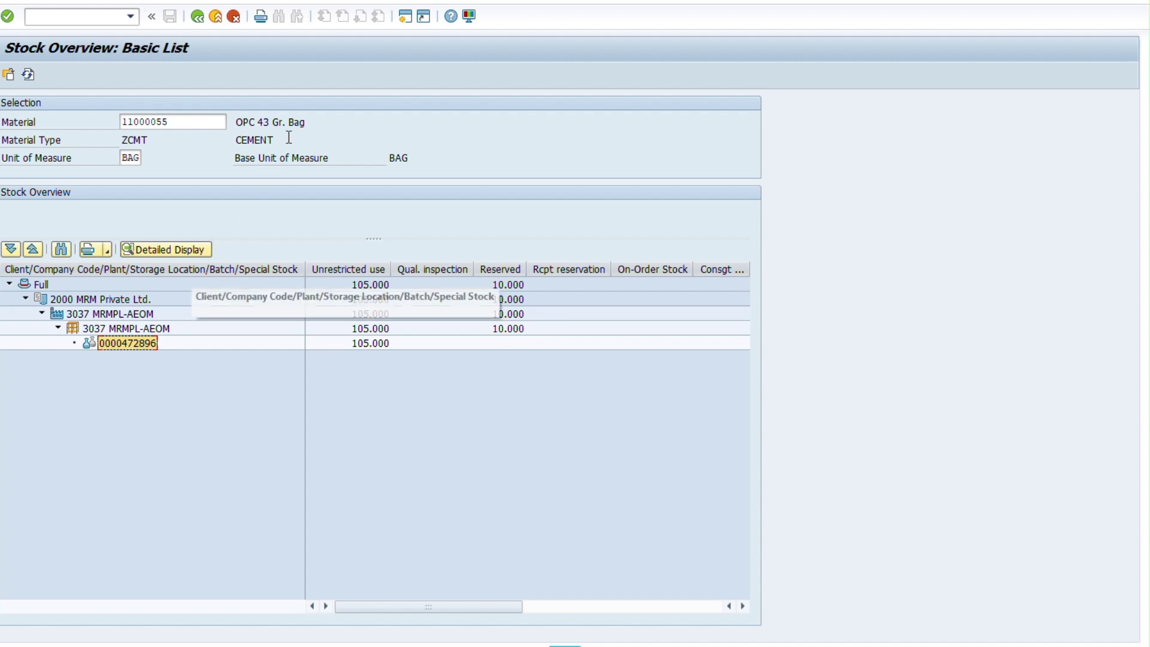
{"action": "left_click", "coordinate": [198, 16]}
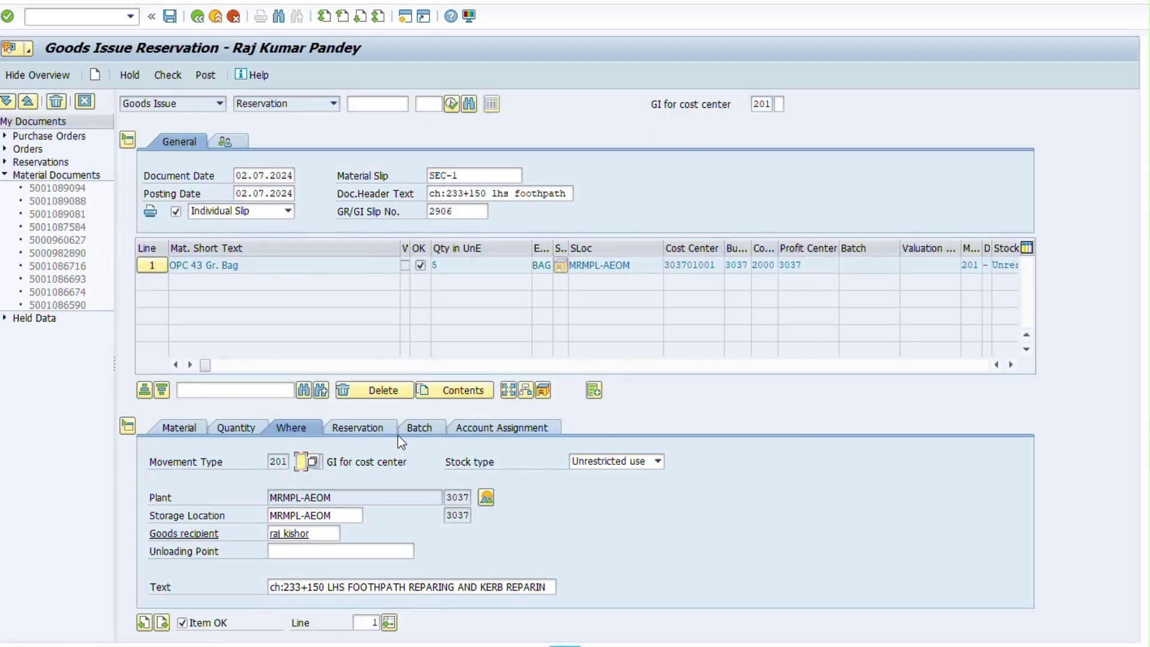
{"action": "left_click", "coordinate": [419, 427]}
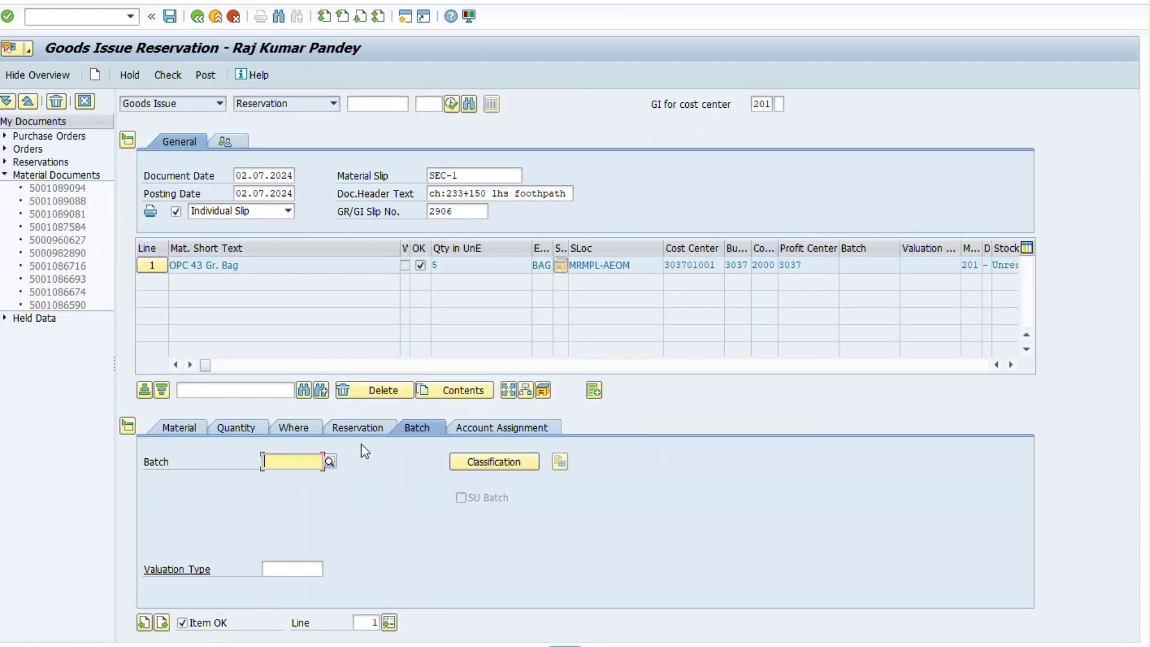
{"action": "left_click", "coordinate": [297, 462]}
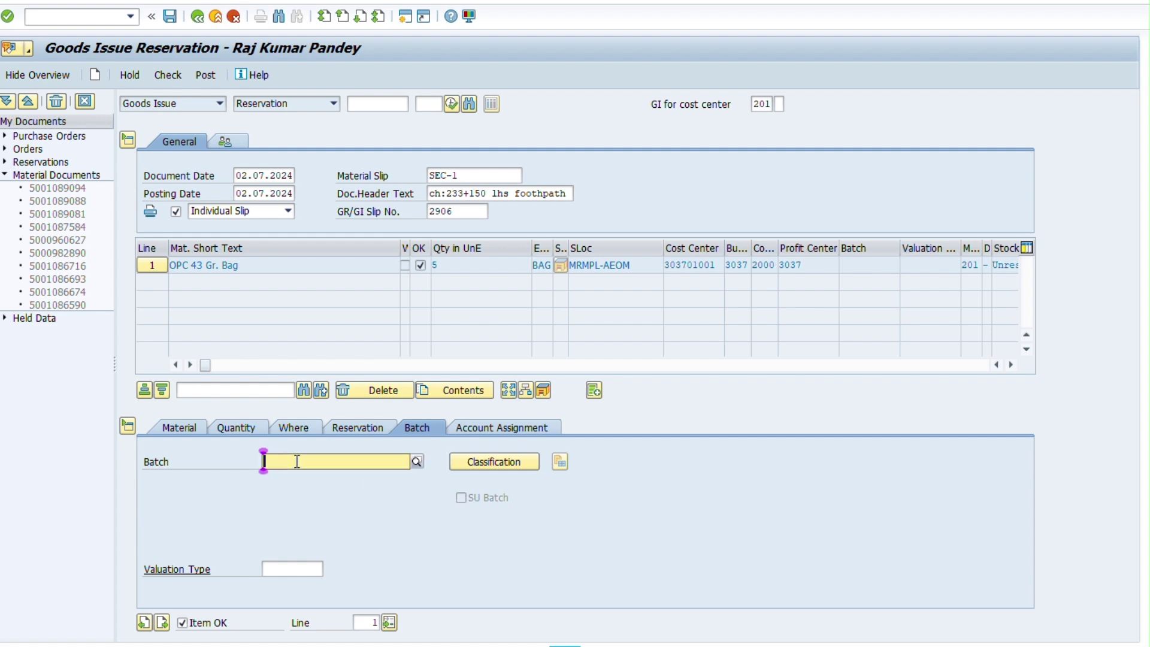
{"action": "left_click", "coordinate": [277, 427]}
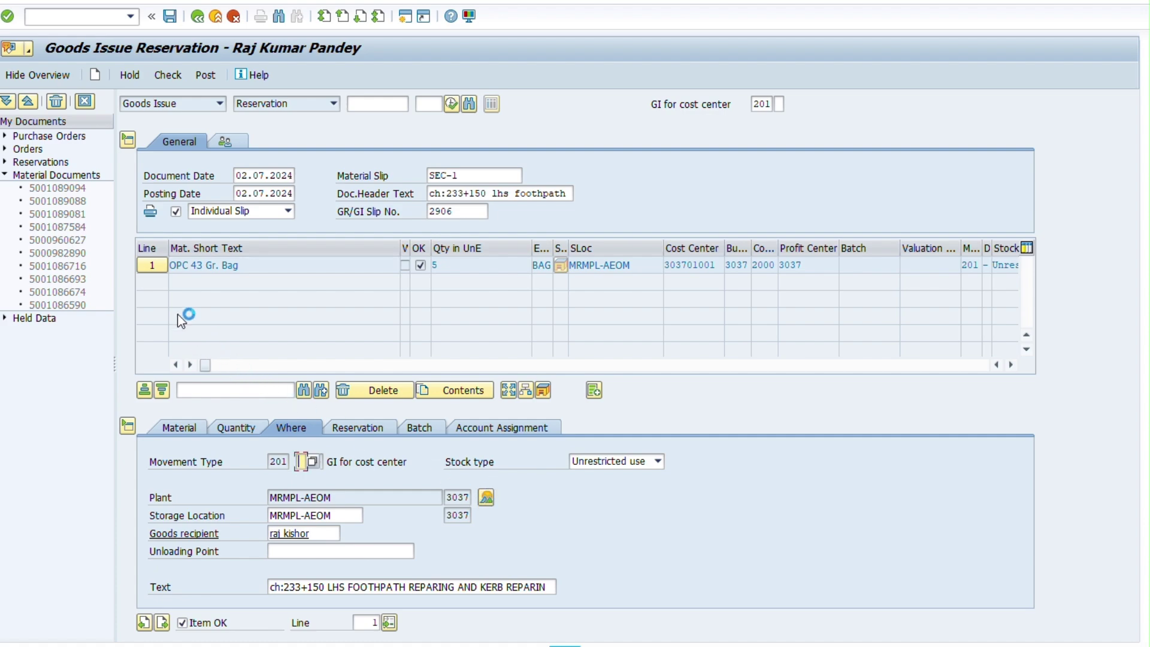
{"action": "left_click", "coordinate": [154, 249]}
{"action": "left_click", "coordinate": [118, 343]}
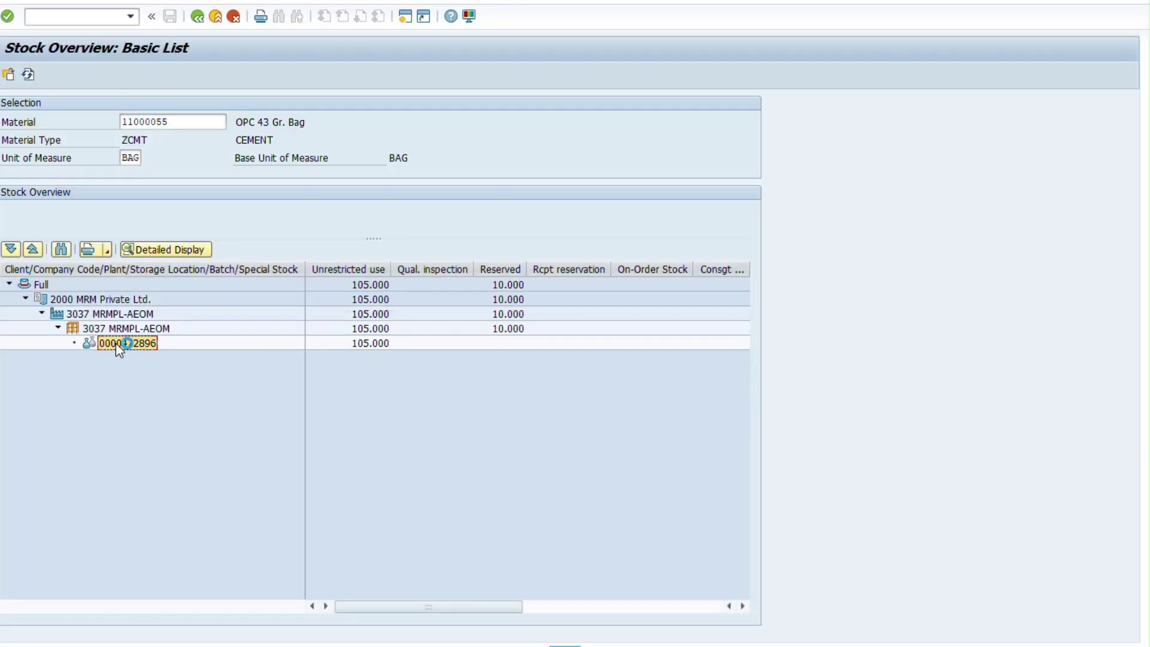
{"action": "left_click", "coordinate": [197, 17]}
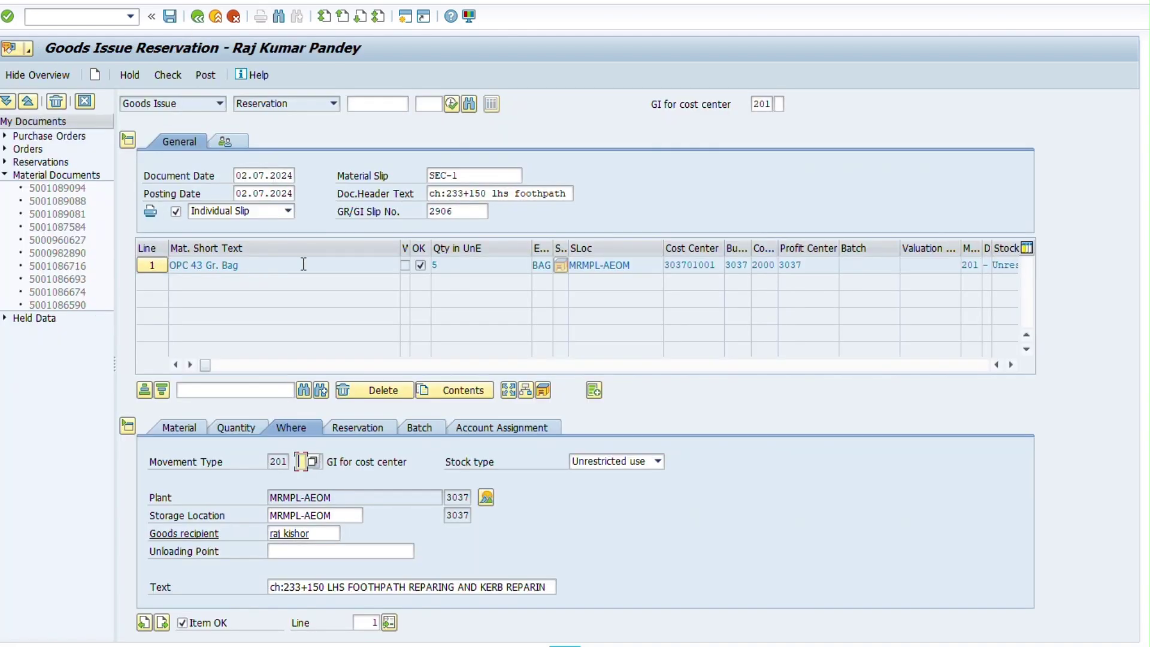
{"action": "left_click", "coordinate": [413, 427]}
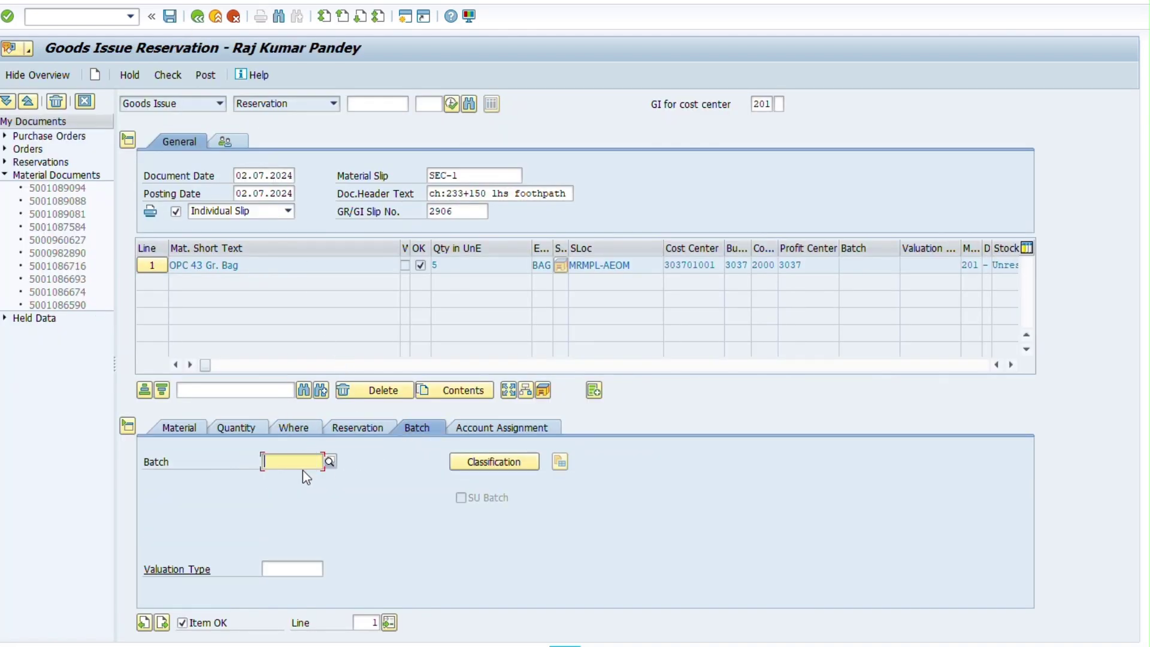
{"action": "key", "text": "ctrl+v"}
{"action": "key", "text": "Return"}
{"action": "left_click", "coordinate": [296, 569]}
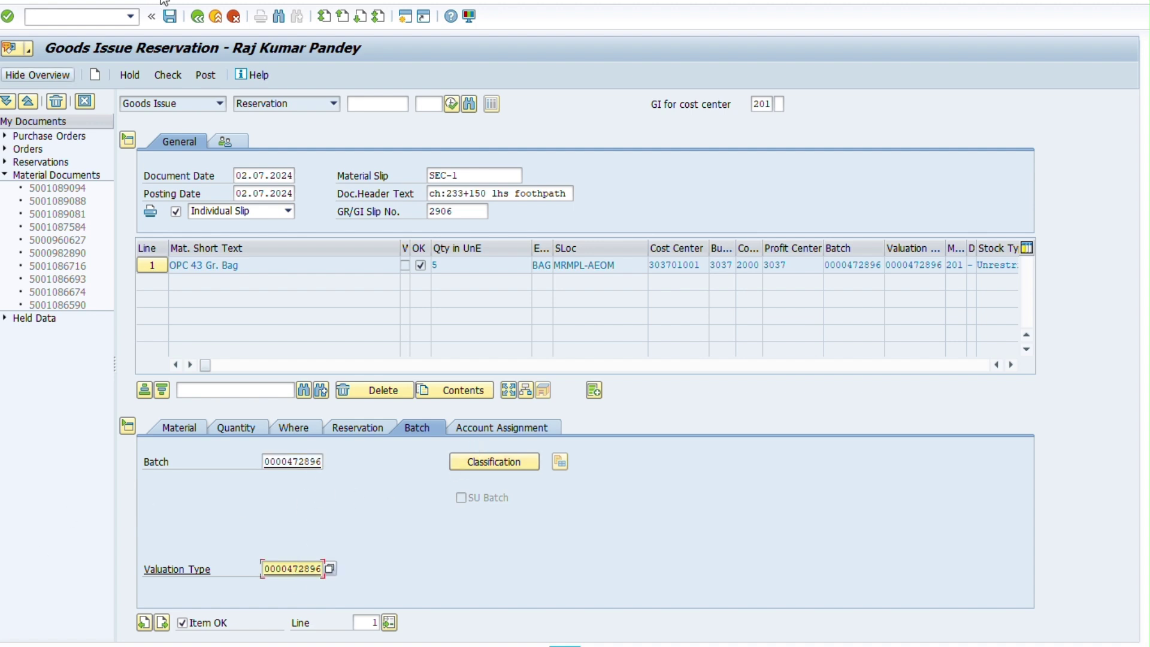
Run a check on the goods issue document, then read and acknowledge the message log
{"action": "left_click", "coordinate": [171, 74]}
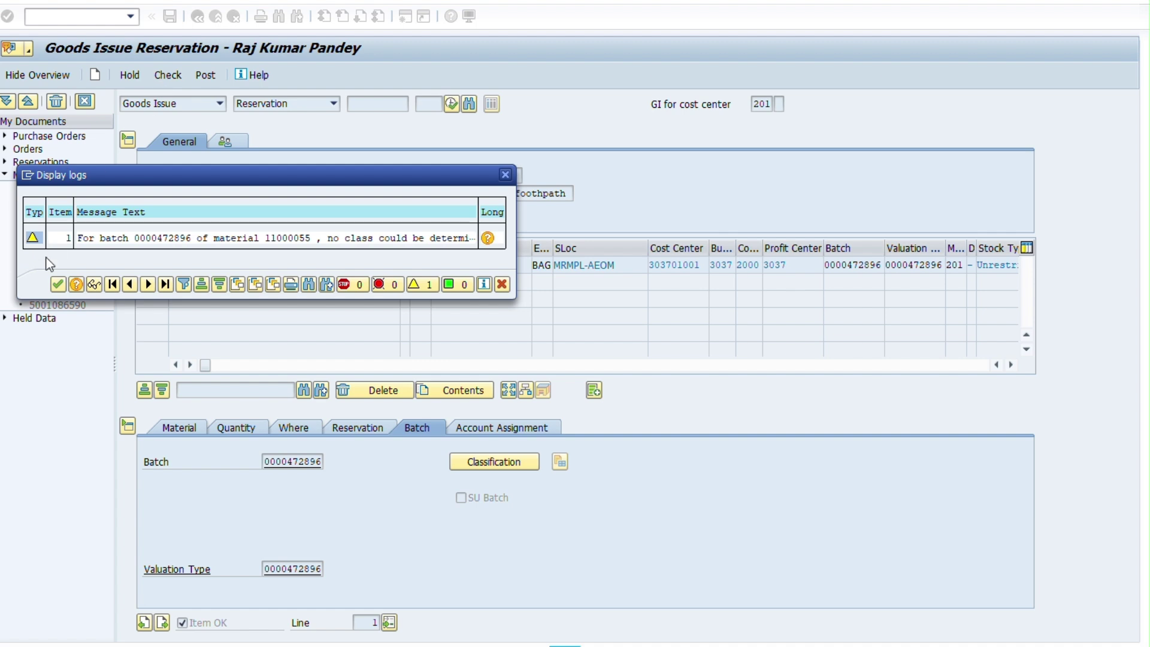
{"action": "left_click", "coordinate": [78, 240]}
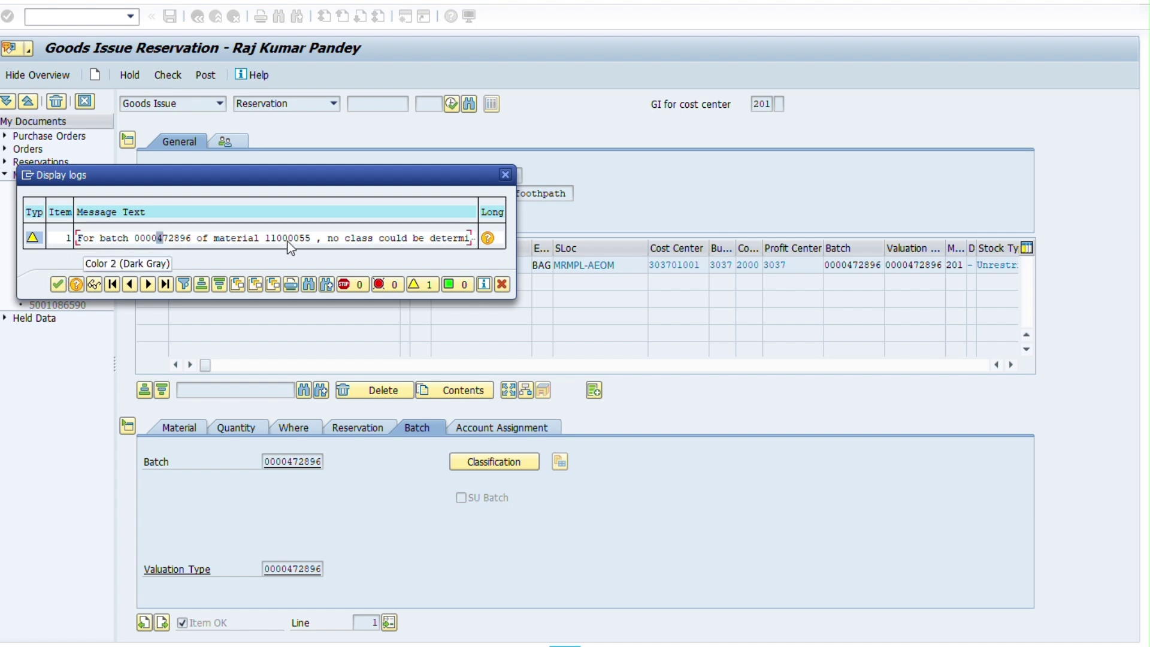
{"action": "left_click", "coordinate": [33, 238]}
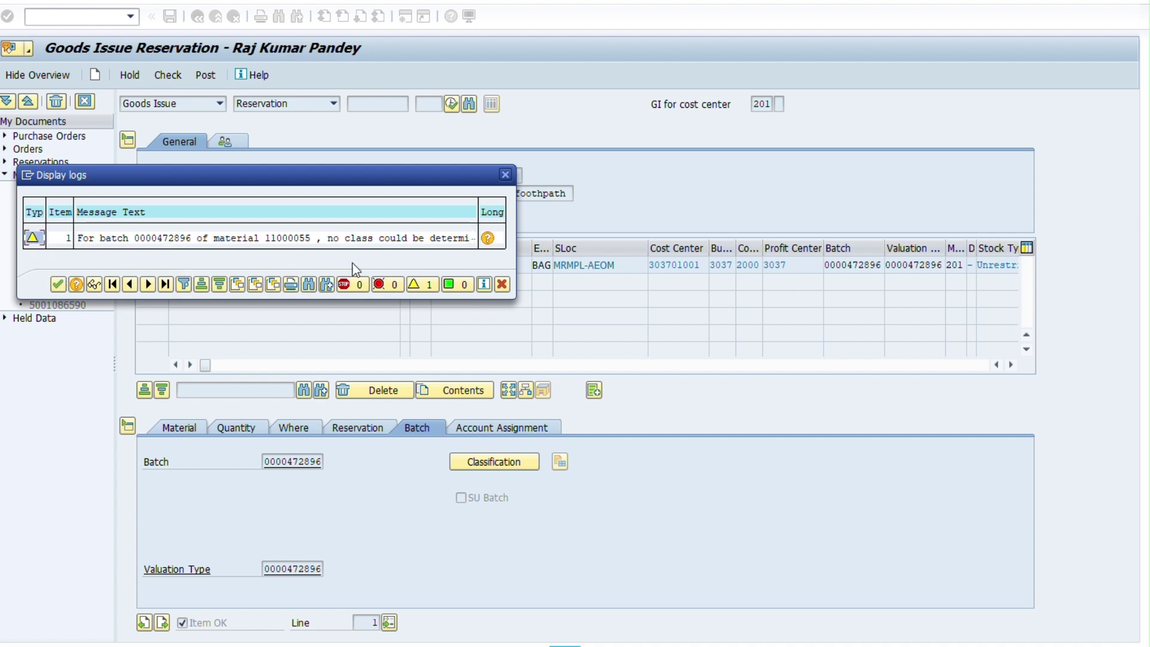
{"action": "left_click", "coordinate": [58, 284]}
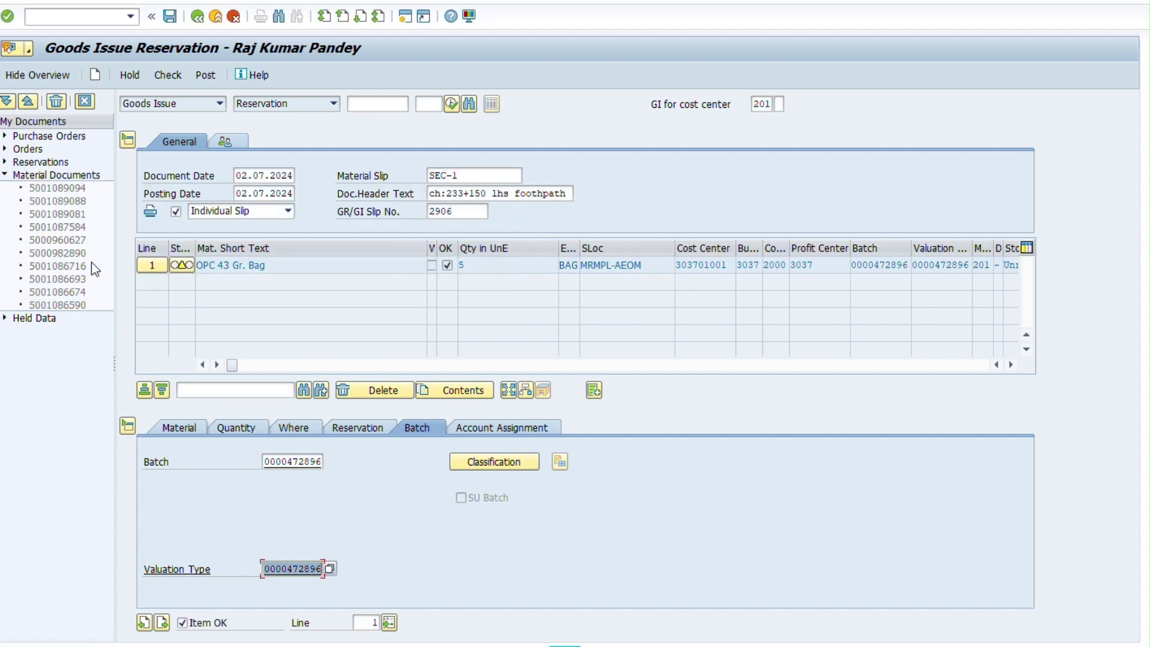
Post the goods issue and view the posting message for the new material document
{"action": "left_click", "coordinate": [206, 75]}
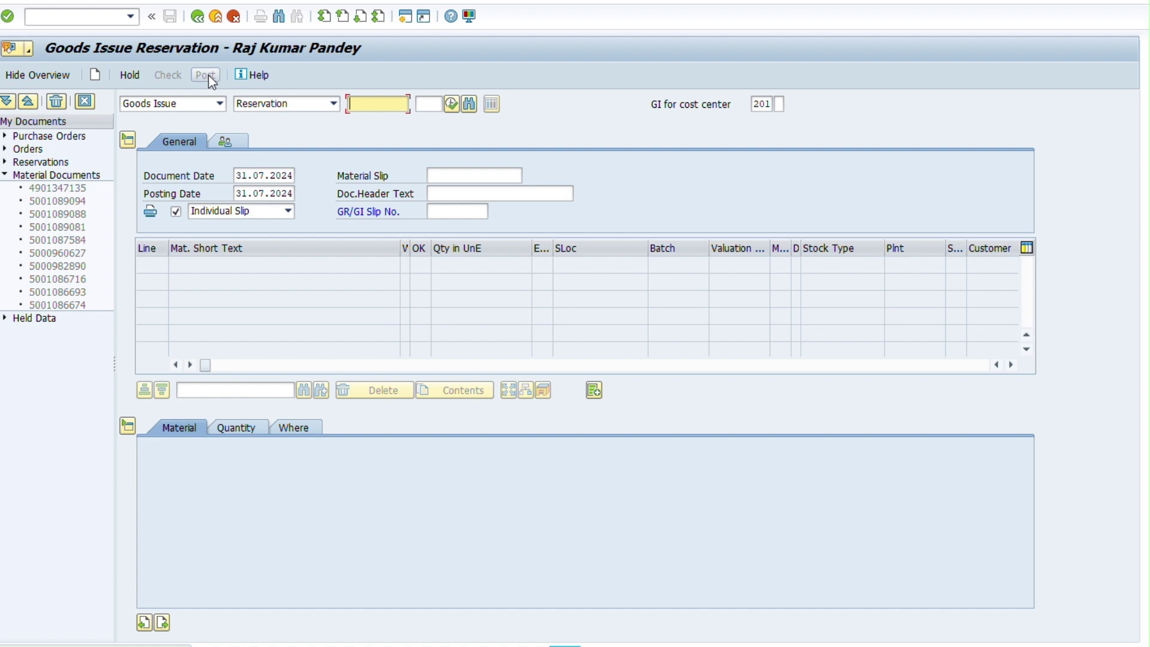
{"action": "left_click", "coordinate": [74, 188]}
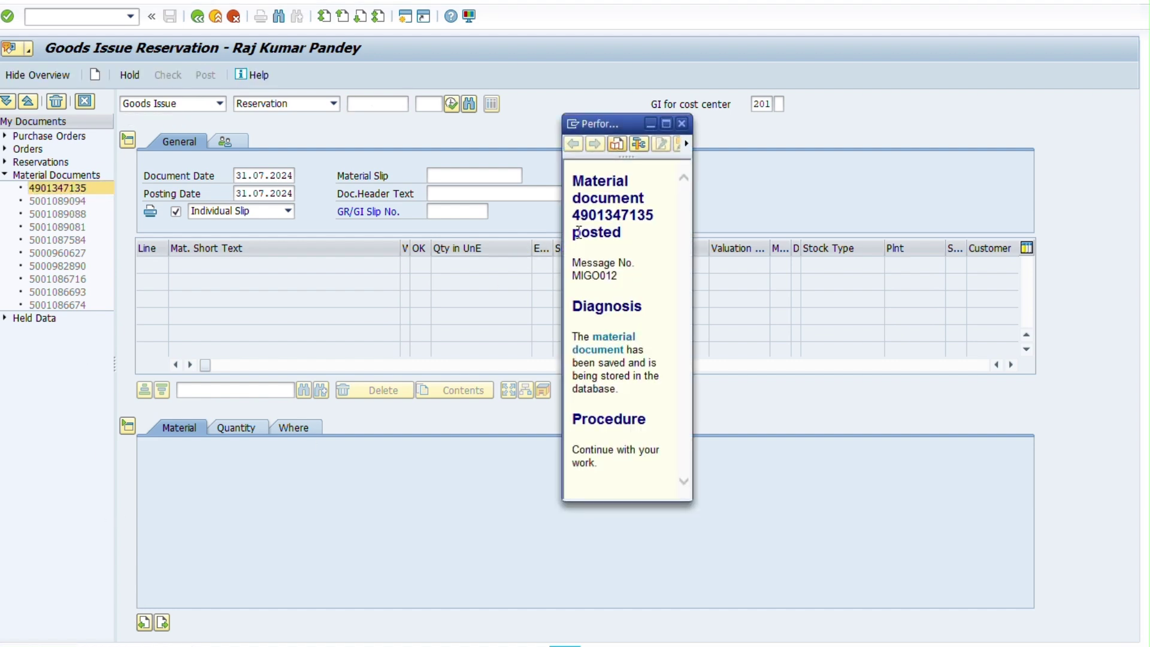
{"action": "double_click", "coordinate": [595, 216]}
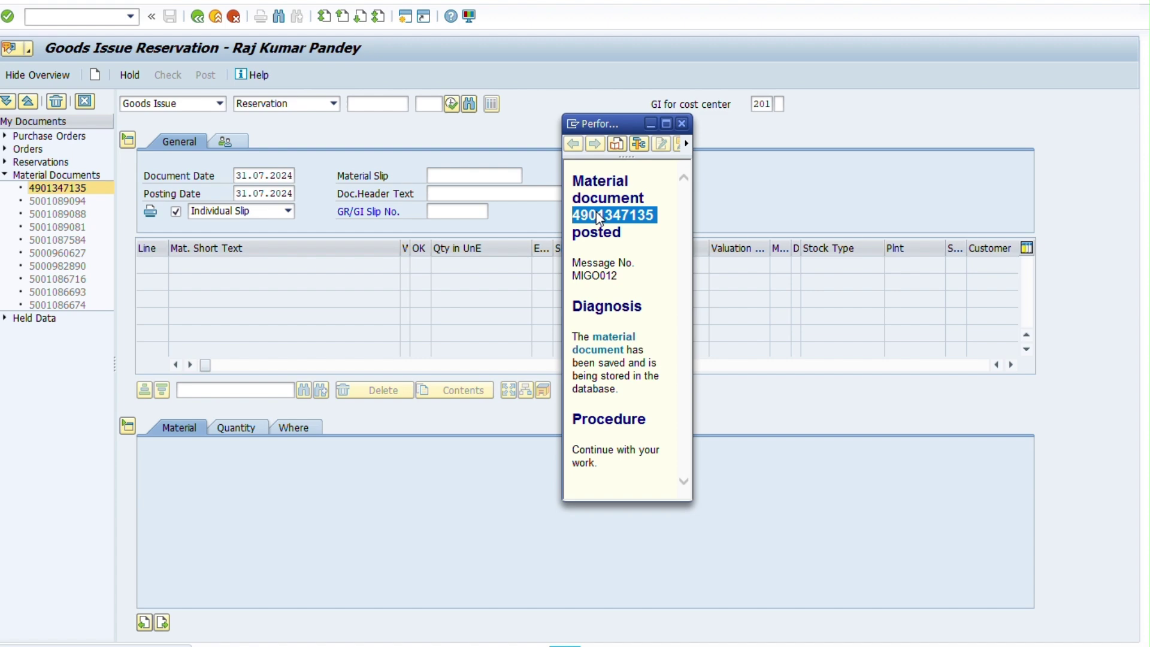
{"action": "left_click", "coordinate": [679, 122]}
{"action": "left_click", "coordinate": [86, 190]}
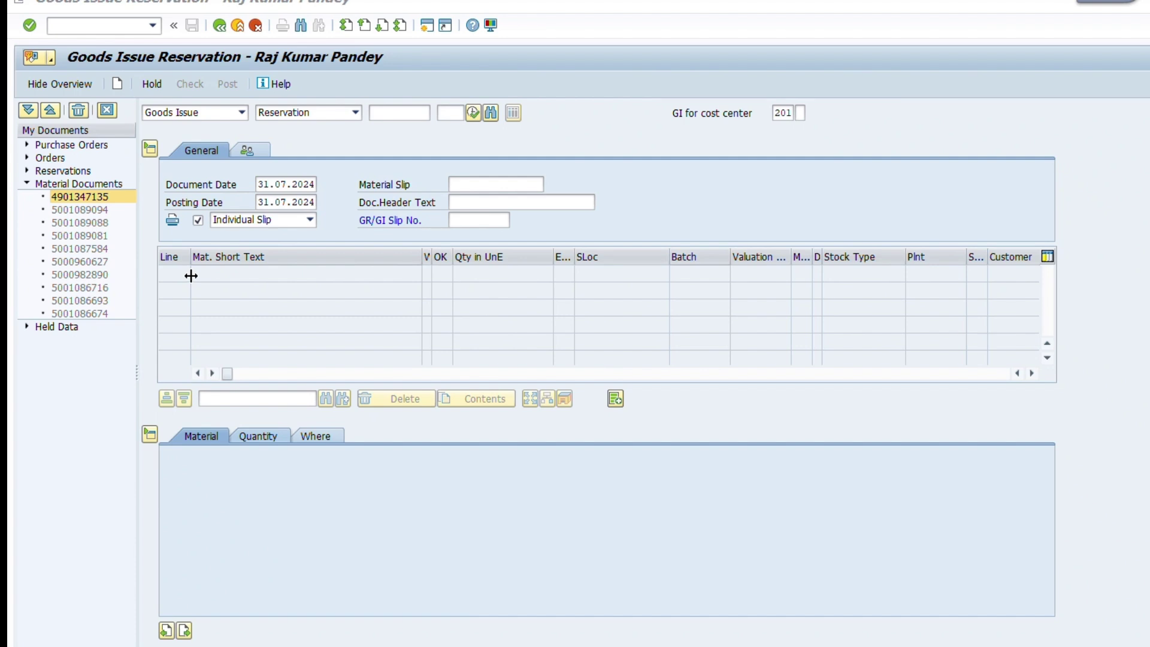
Set up a new goods issue with Other as the reference type
{"action": "left_click", "coordinate": [206, 110]}
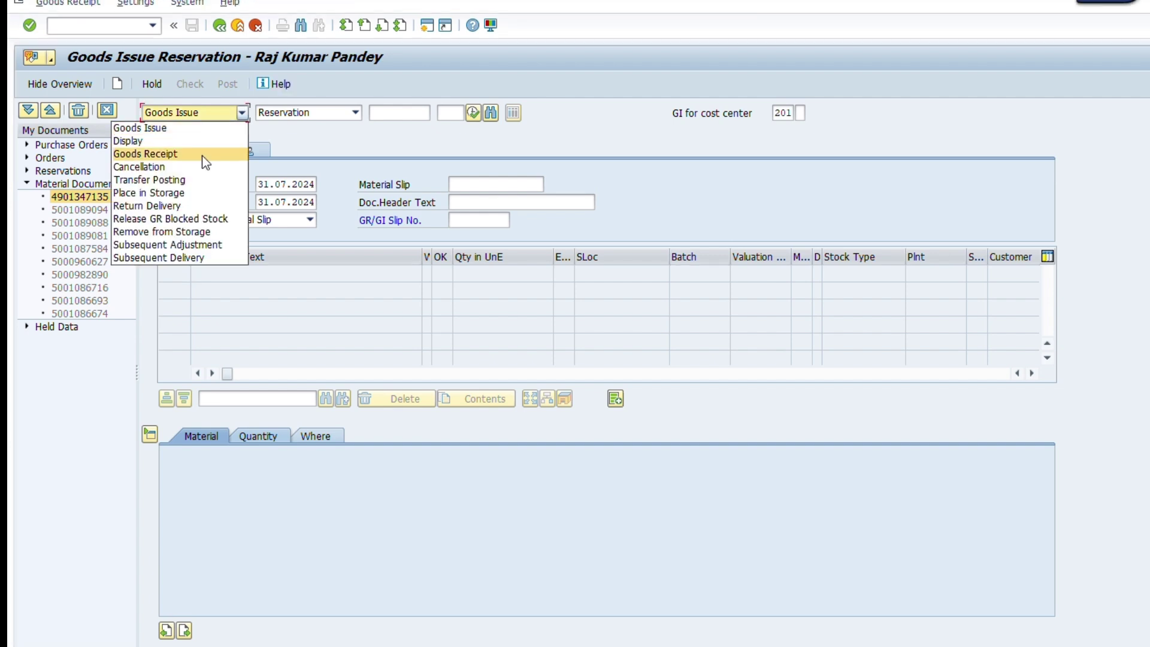
{"action": "left_click", "coordinate": [194, 128]}
{"action": "left_click", "coordinate": [308, 114]}
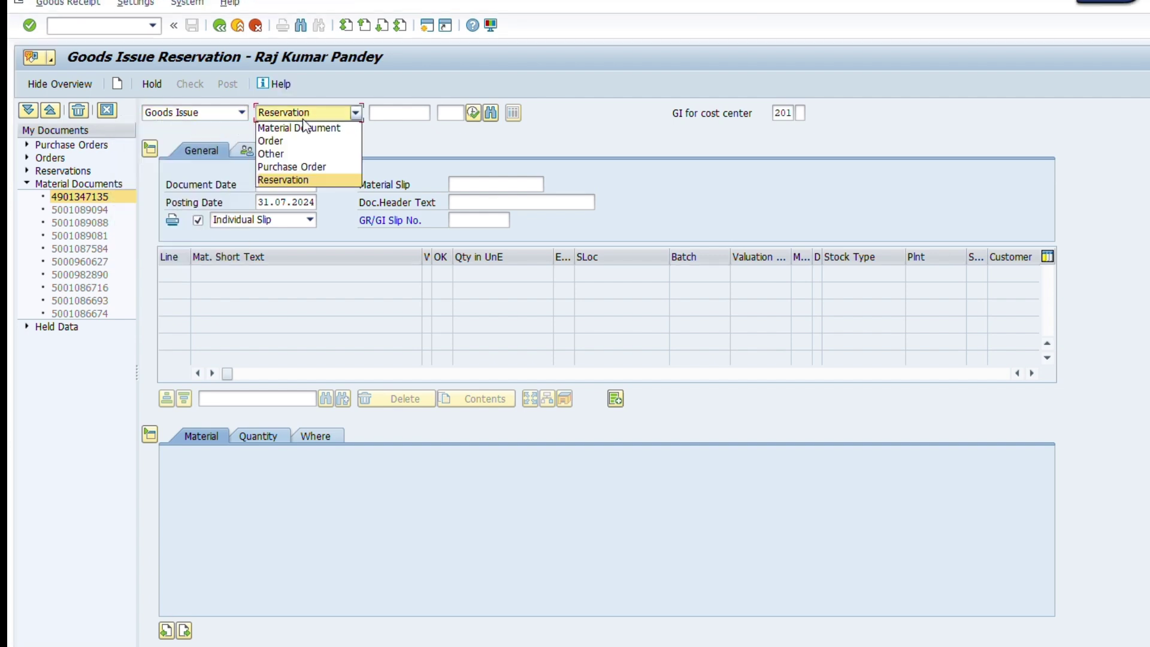
{"action": "left_click", "coordinate": [300, 154]}
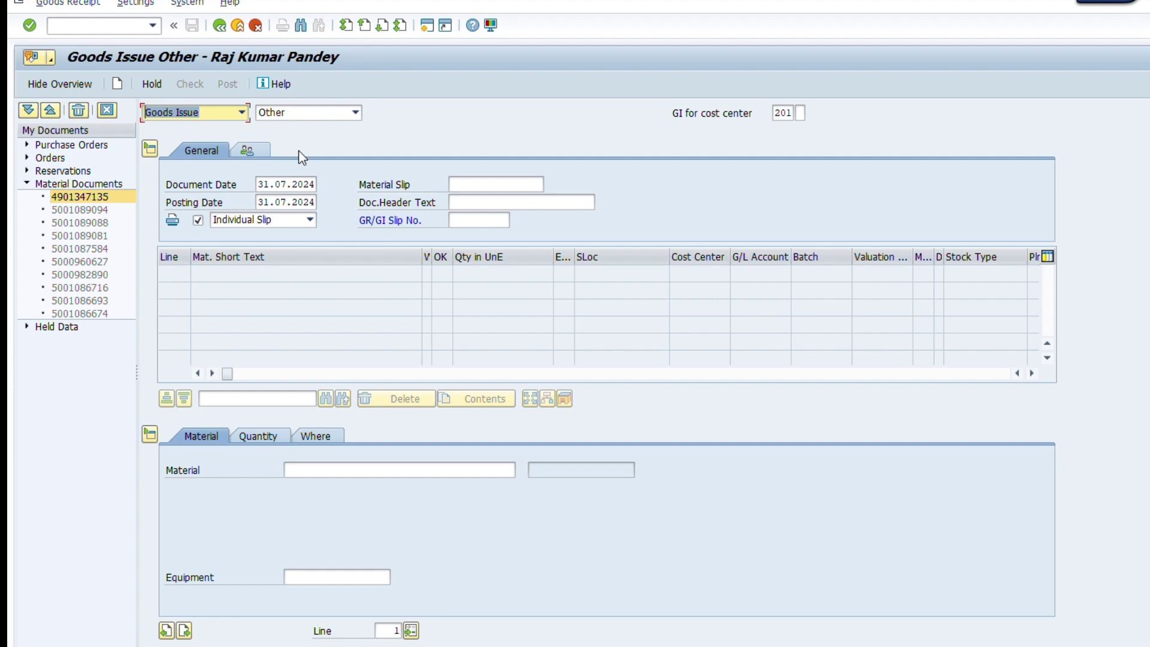
Set both the document date and the posting date to 03.07.2024
{"action": "left_click", "coordinate": [272, 183]}
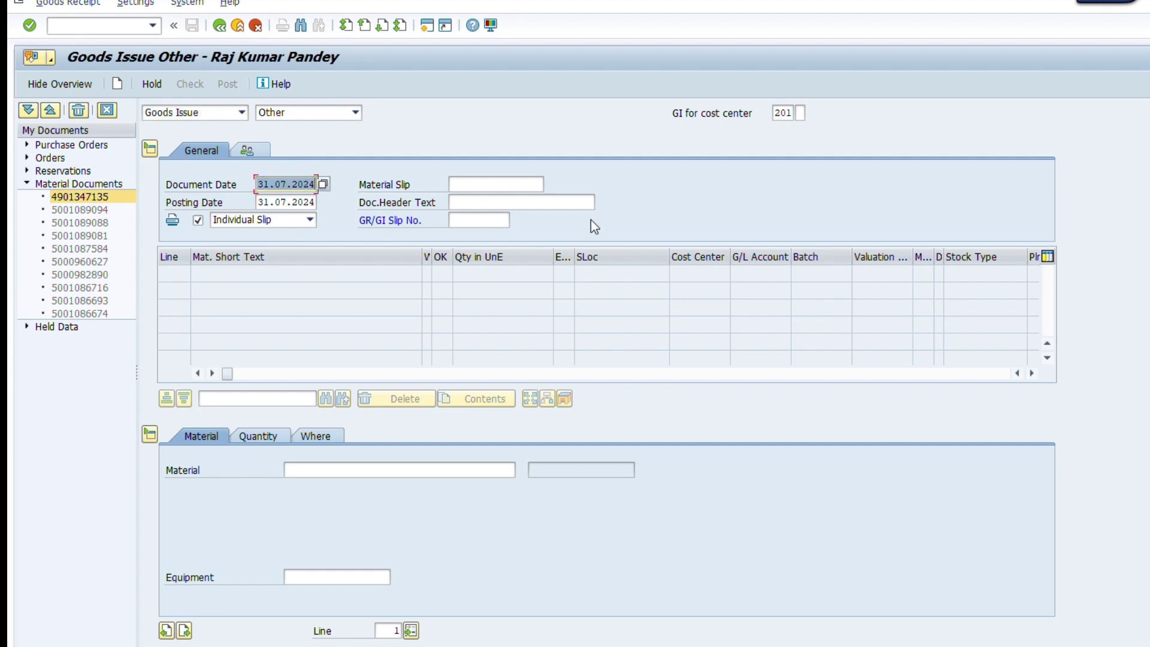
{"action": "type", "text": "03.07."}
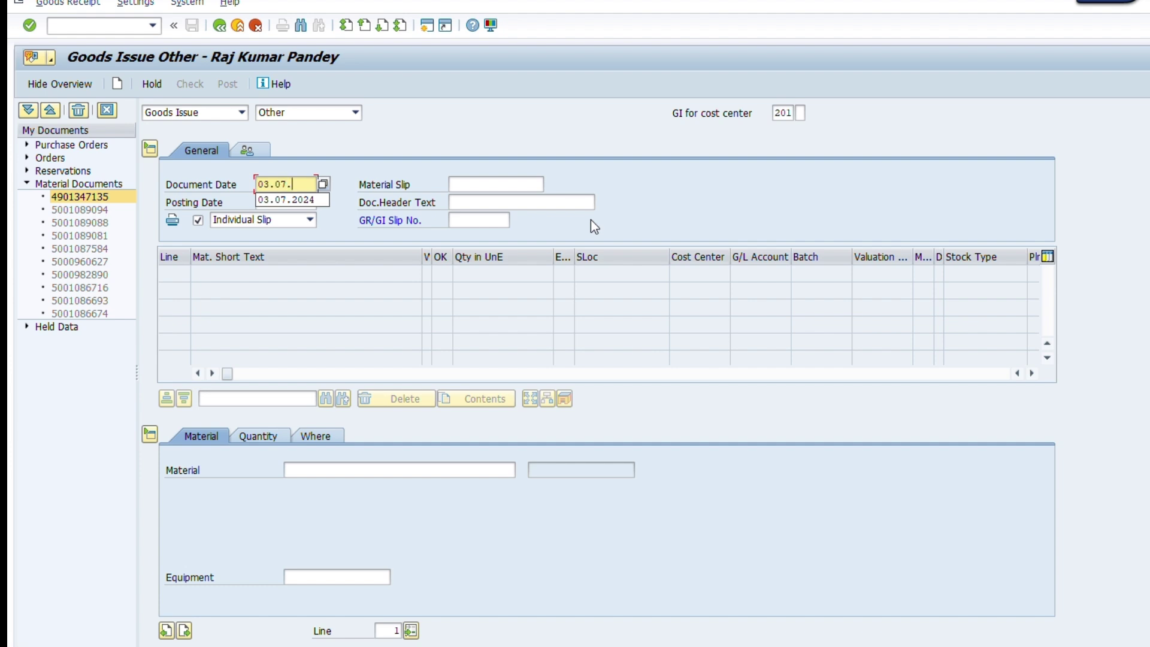
{"action": "type", "text": "2024"}
{"action": "key", "text": "Tab"}
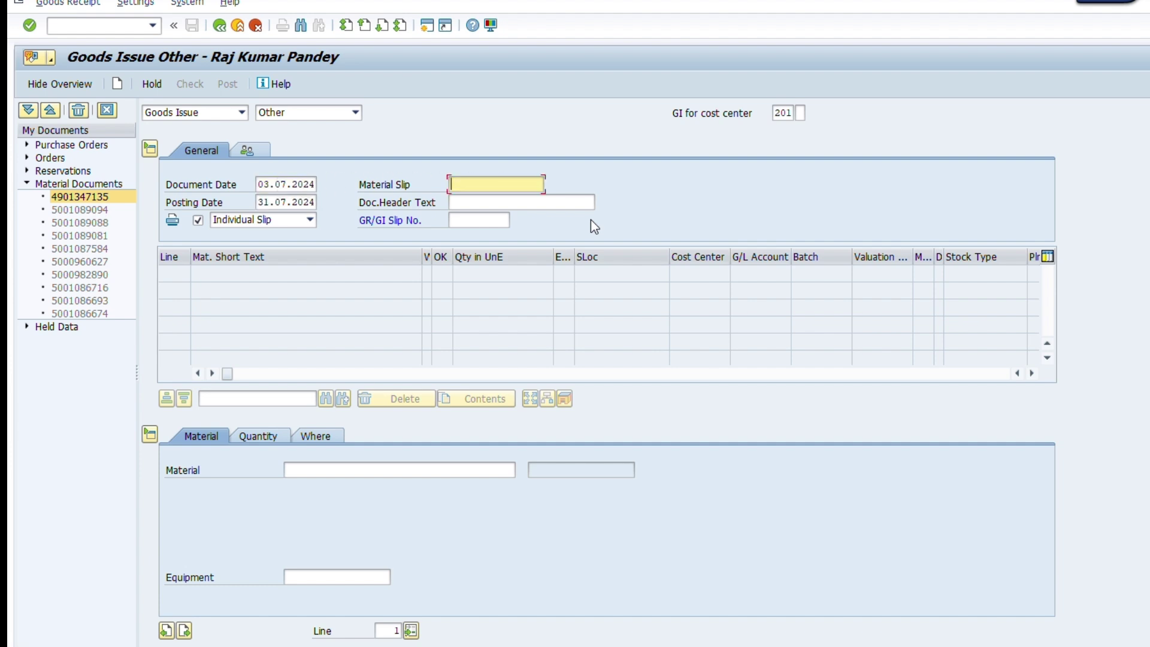
{"action": "key", "text": "Tab"}
{"action": "type", "text": "03."}
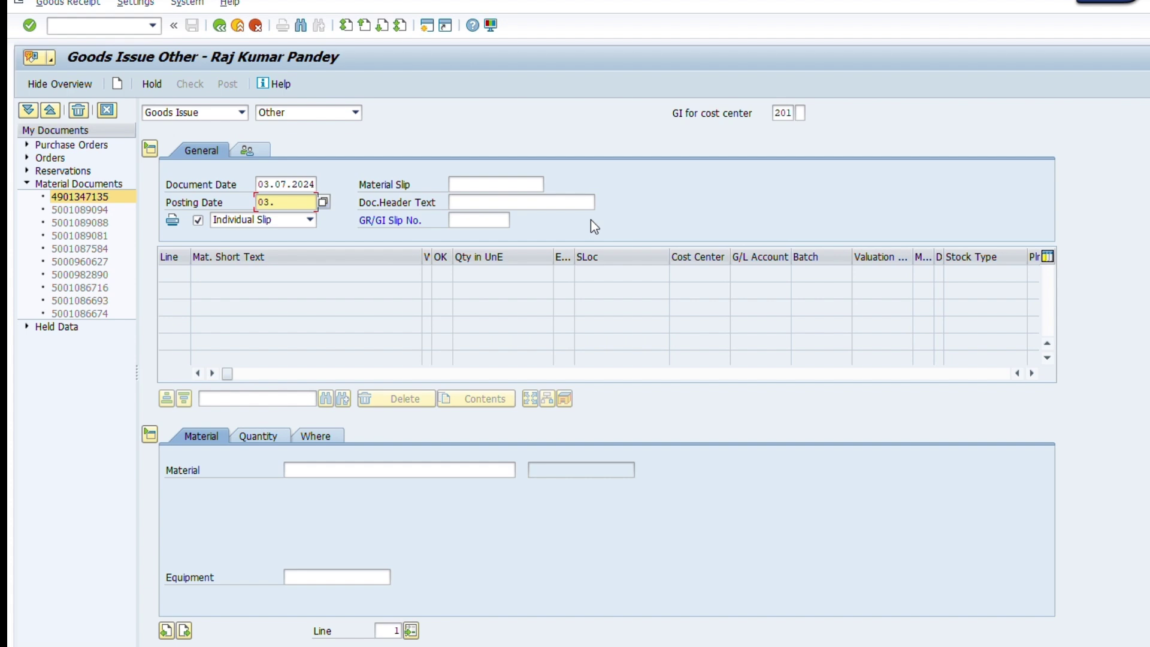
{"action": "type", "text": "07.2024"}
{"action": "key", "text": "Tab"}
{"action": "key", "text": "shift+Tab"}
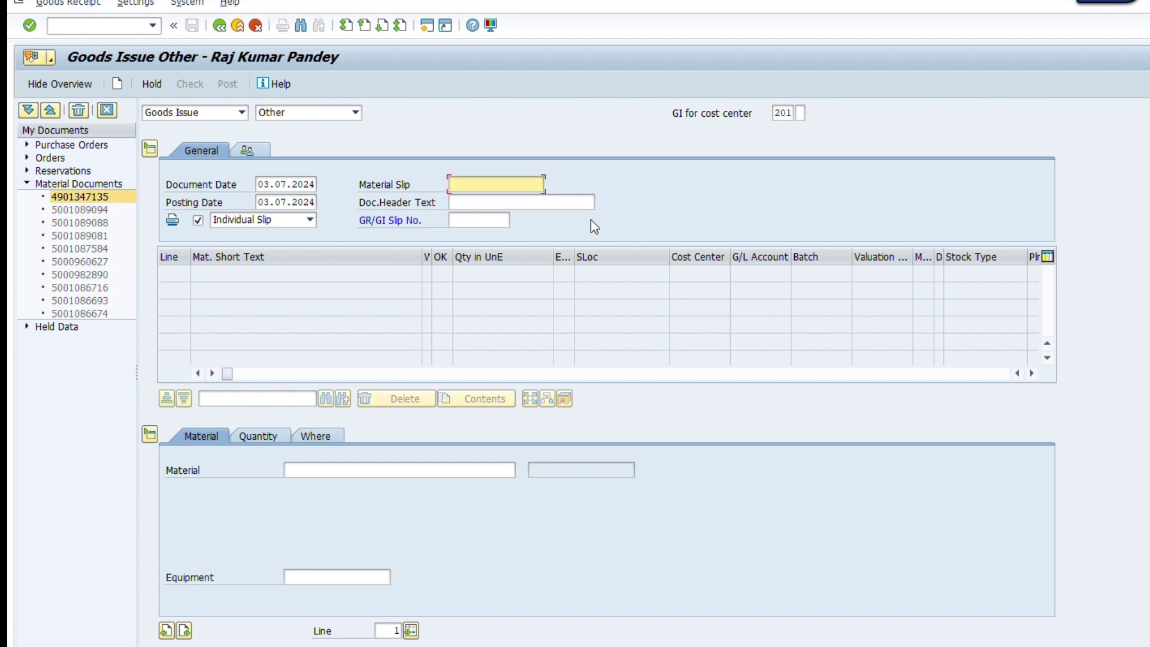
Enter sec-1 as the material slip in the general header data
{"action": "key", "text": "Down"}
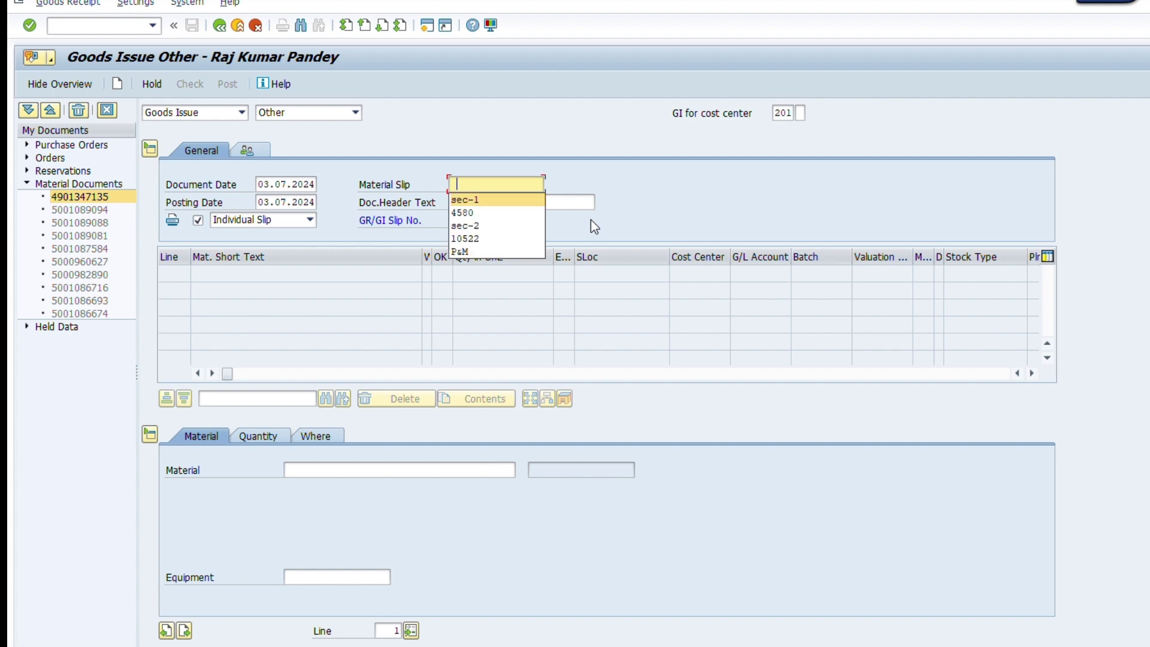
{"action": "key", "text": "Escape"}
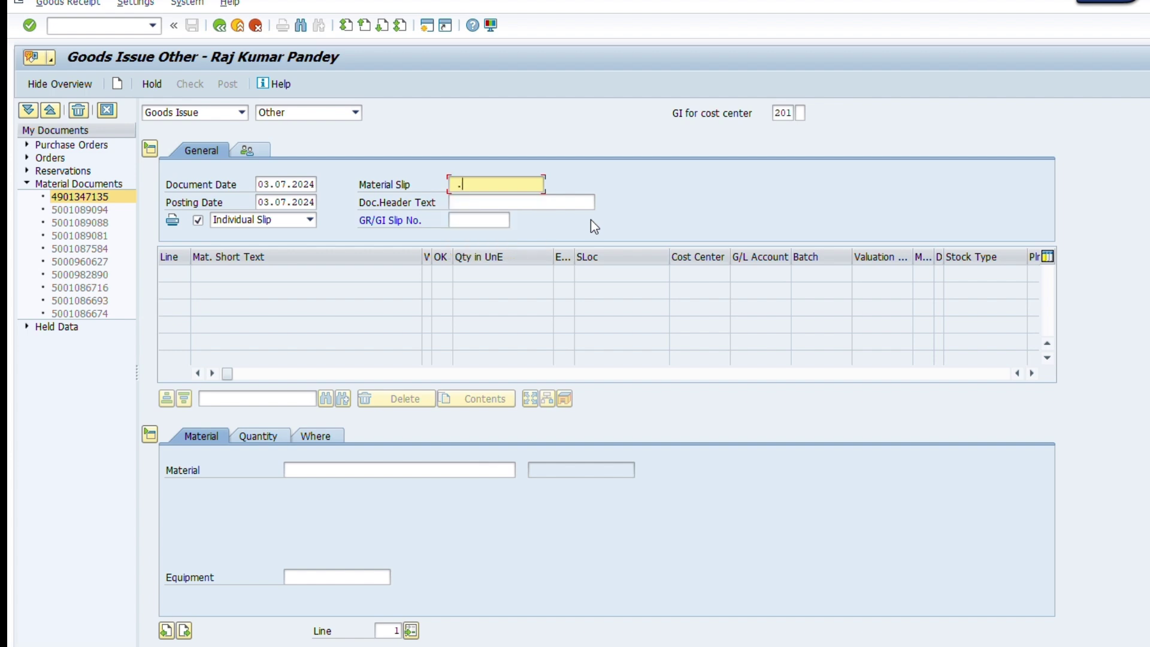
{"action": "key", "text": "Down"}
{"action": "key", "text": "Down"}
{"action": "key", "text": "Return"}
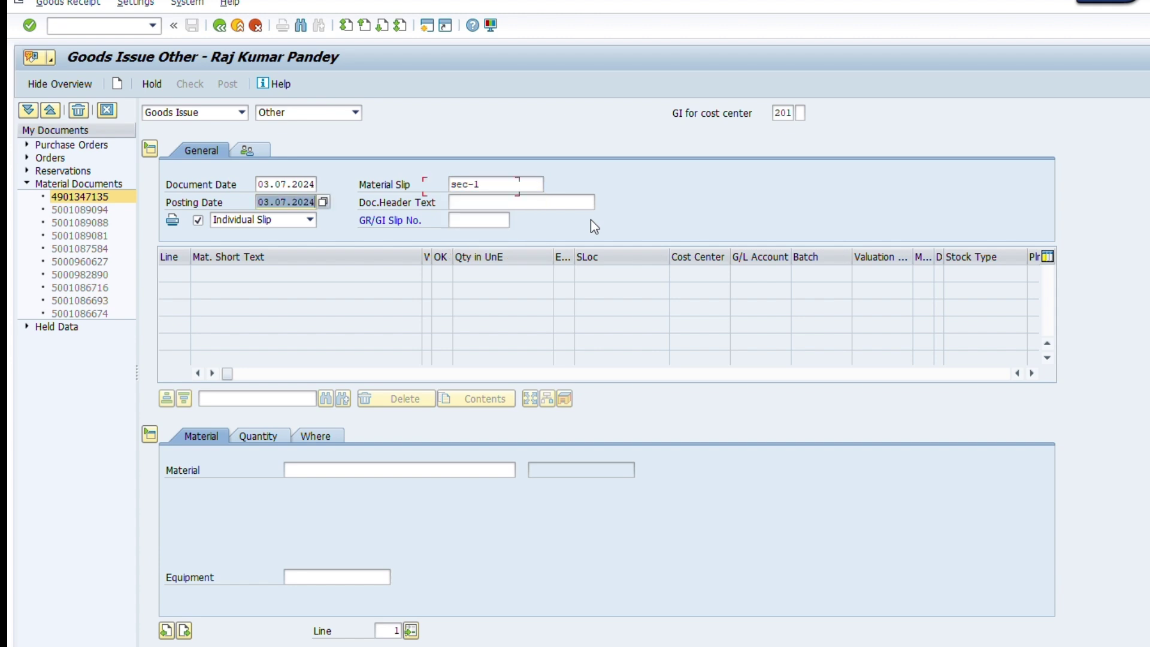
{"action": "key", "text": "Tab"}
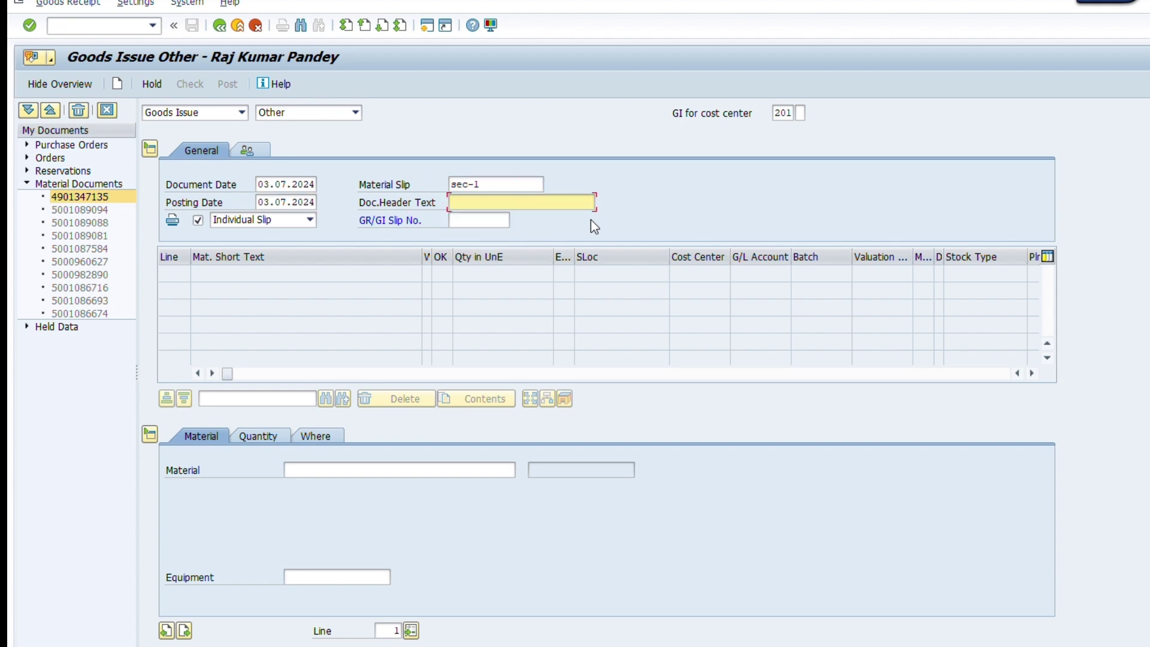
Enter "POT HOLE FILLING WORK" as the document header text and open the GR/GI slip number for entry
{"action": "type", "text": "CH:"}
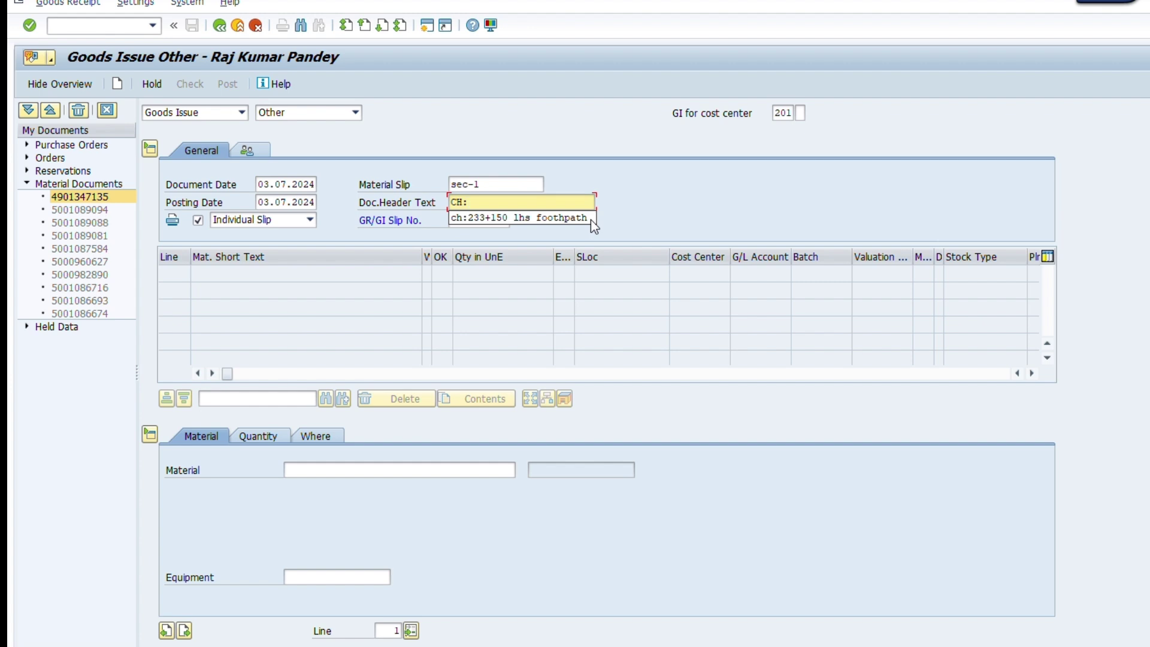
{"action": "key", "text": "BackSpace"}
{"action": "key", "text": "BackSpace"}
{"action": "key", "text": "BackSpace"}
{"action": "type", "text": "POT"}
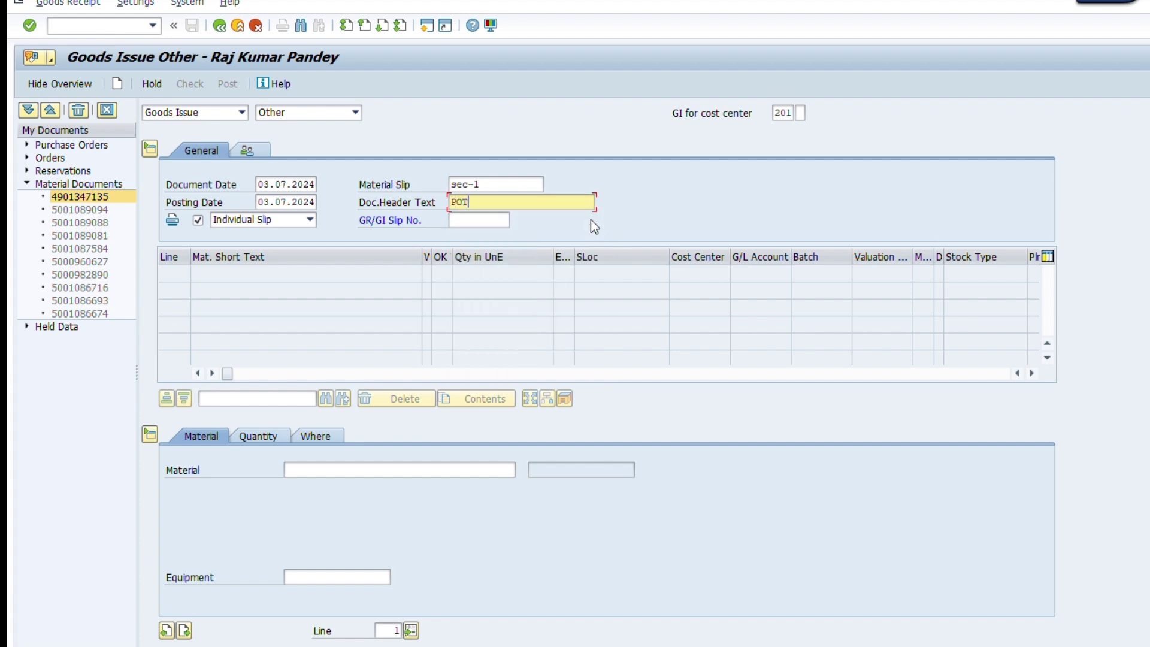
{"action": "type", "text": " HOLE FILLING WORK"}
{"action": "left_click", "coordinate": [497, 219]}
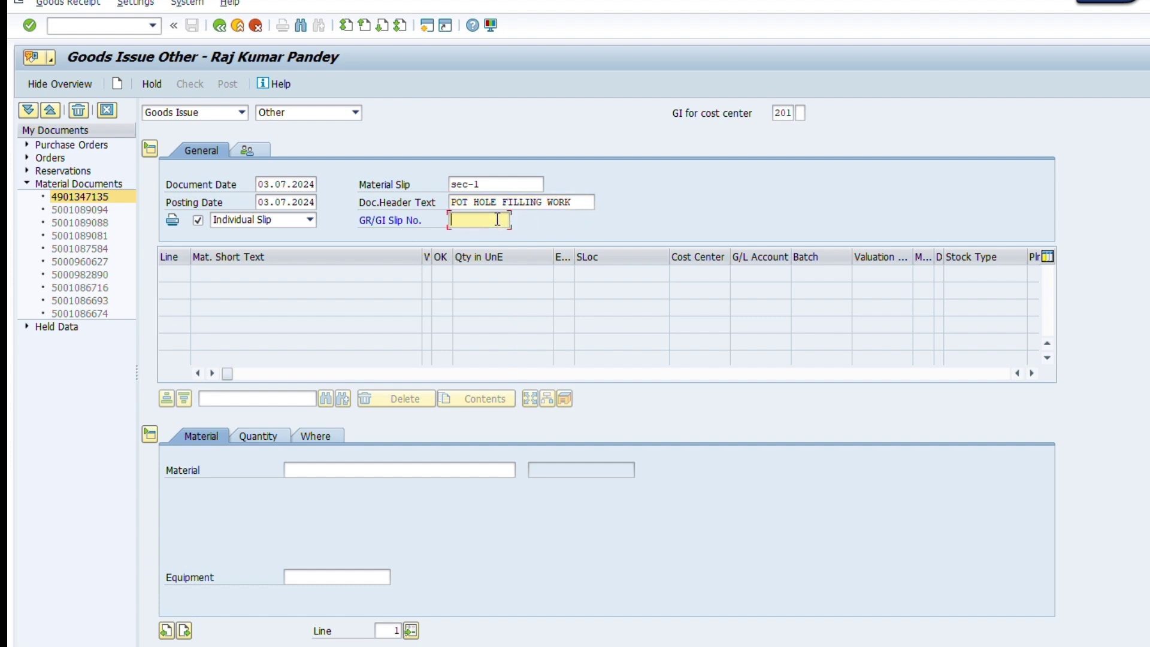
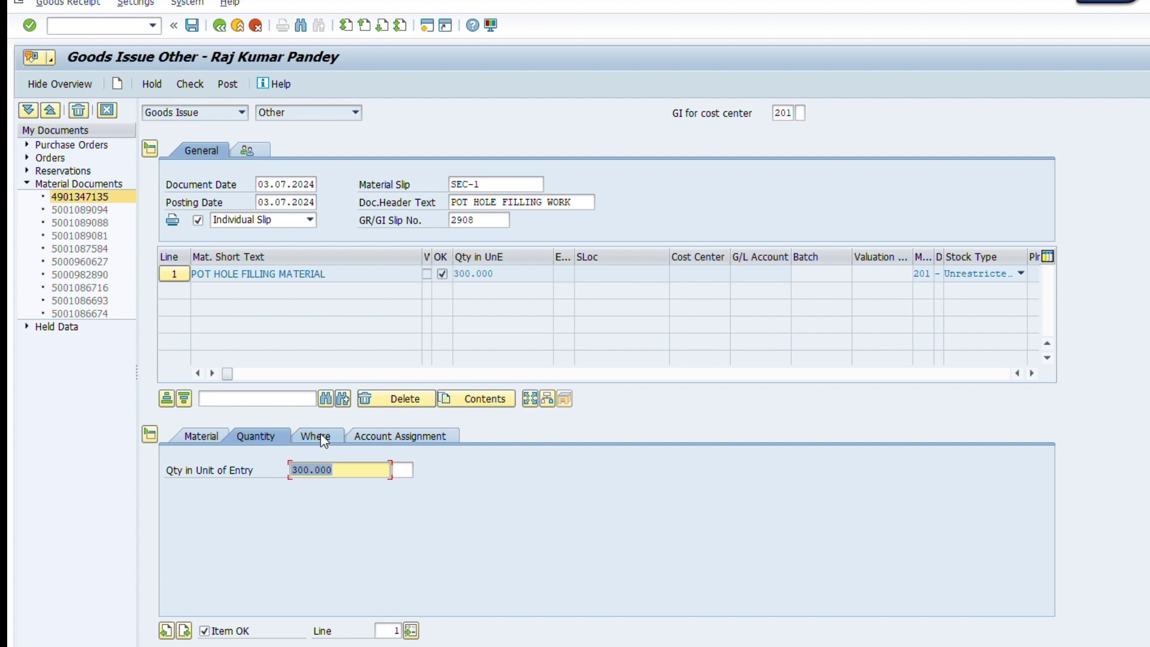
Set the pot hole filling material item's plant to 3037 and its storage location to ae01
{"action": "left_click", "coordinate": [322, 438]}
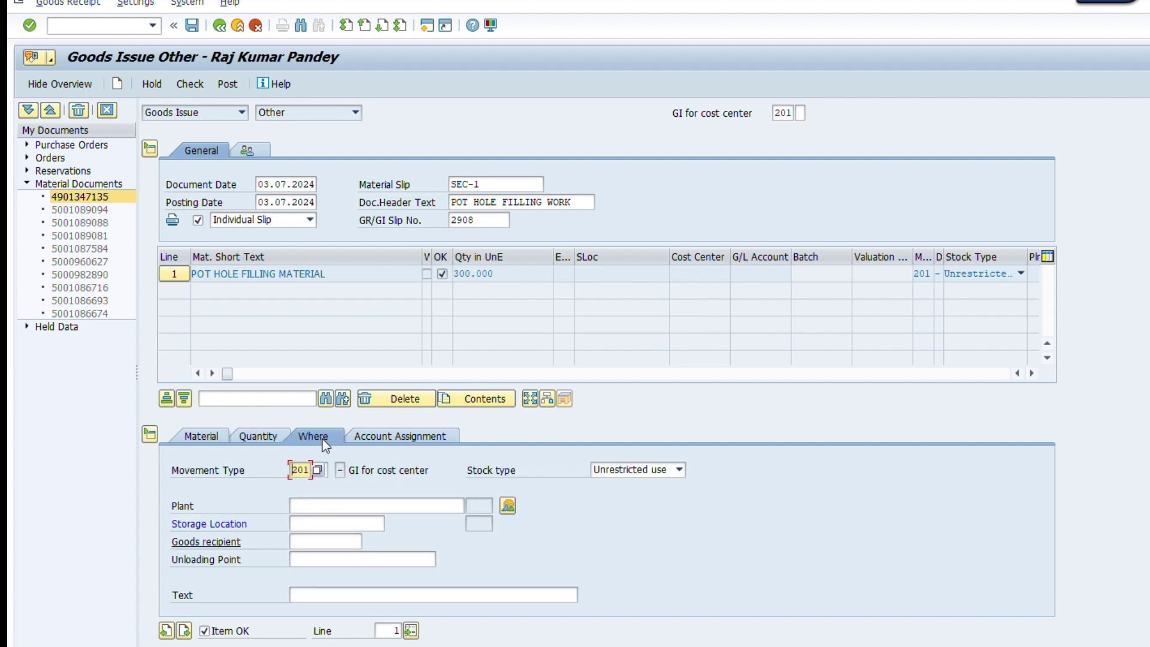
{"action": "left_click", "coordinate": [316, 505]}
{"action": "type", "text": "3037"}
{"action": "left_click", "coordinate": [314, 523]}
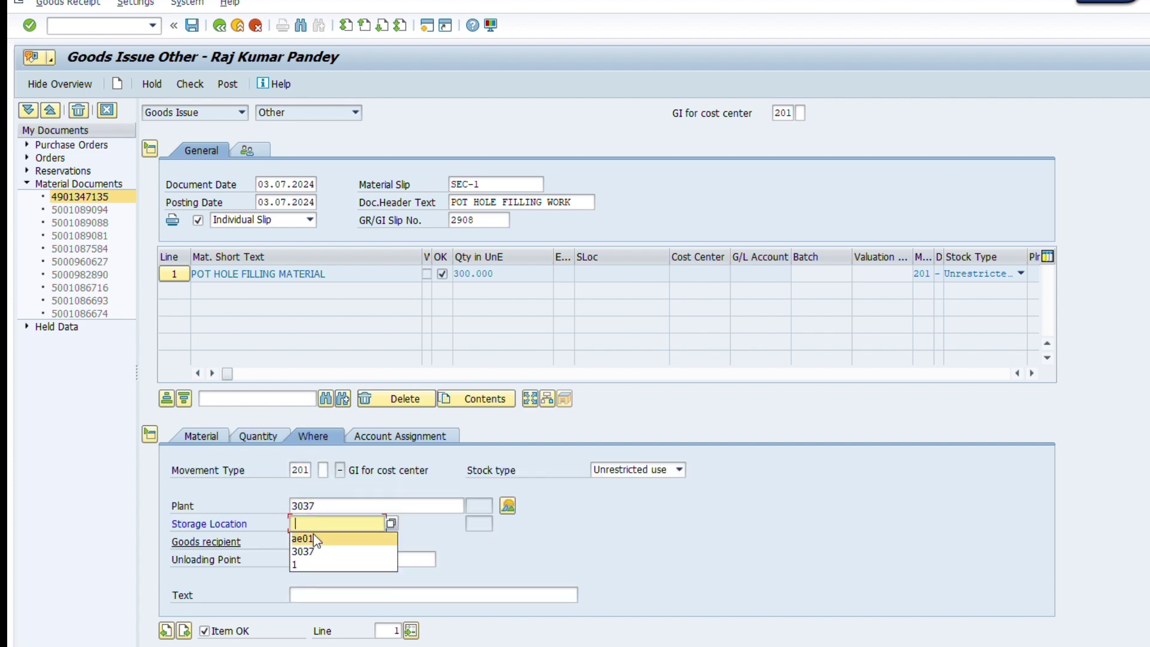
{"action": "left_click", "coordinate": [314, 537]}
Enter the goods recipient's name and the item text "CJ:226+550 LHS PATCH WORK" for the pot hole filling material
{"action": "left_click", "coordinate": [311, 542]}
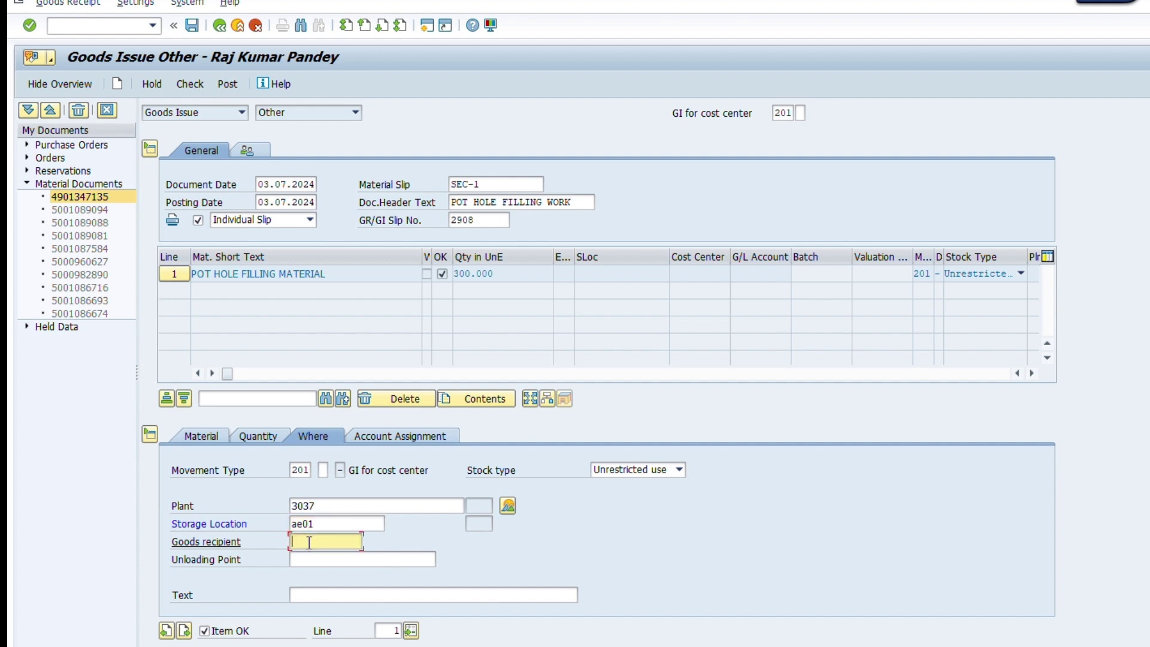
{"action": "type", "text": "RAJKISHORE"}
{"action": "key", "text": "BackSpace"}
{"action": "left_click", "coordinate": [300, 557]}
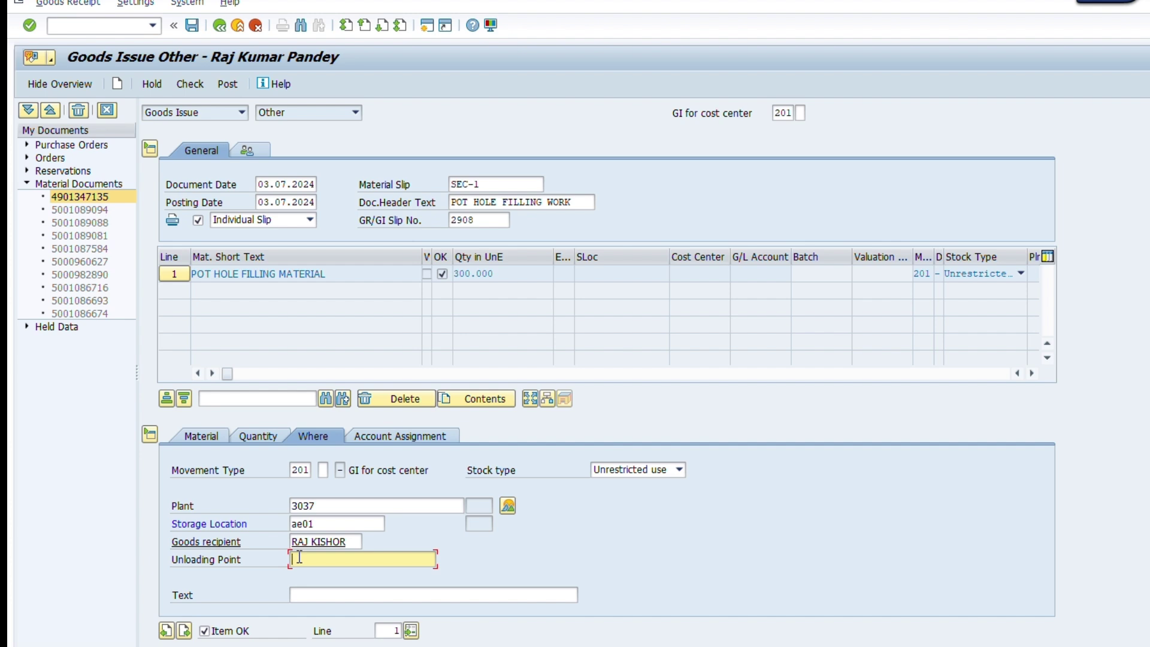
{"action": "key", "text": "Tab"}
{"action": "type", "text": "CJ"}
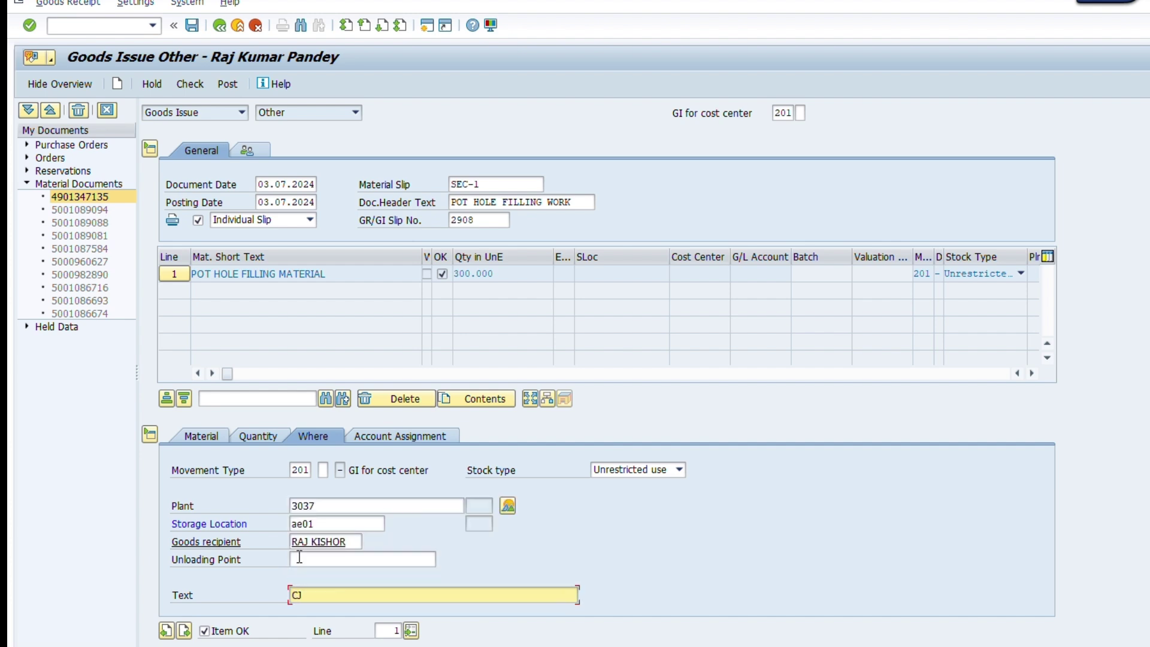
{"action": "type", "text": ":226+550 LHS PATCH WORK"}
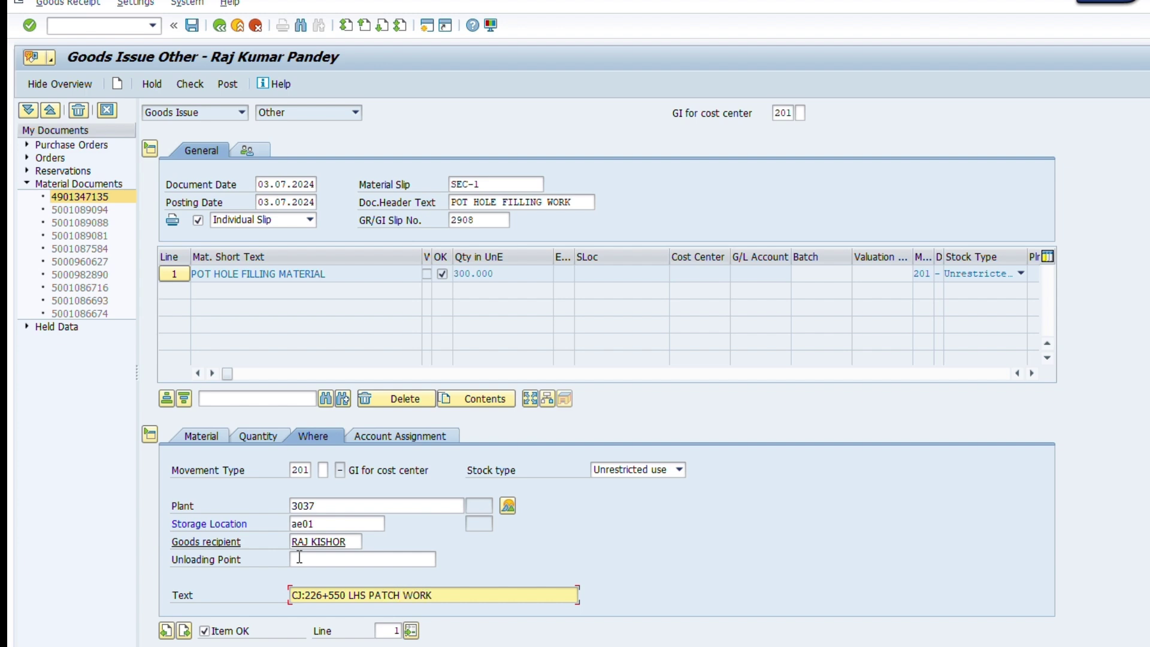
Assign the pot hole filling material item to cost center 303701001
{"action": "left_click", "coordinate": [411, 439]}
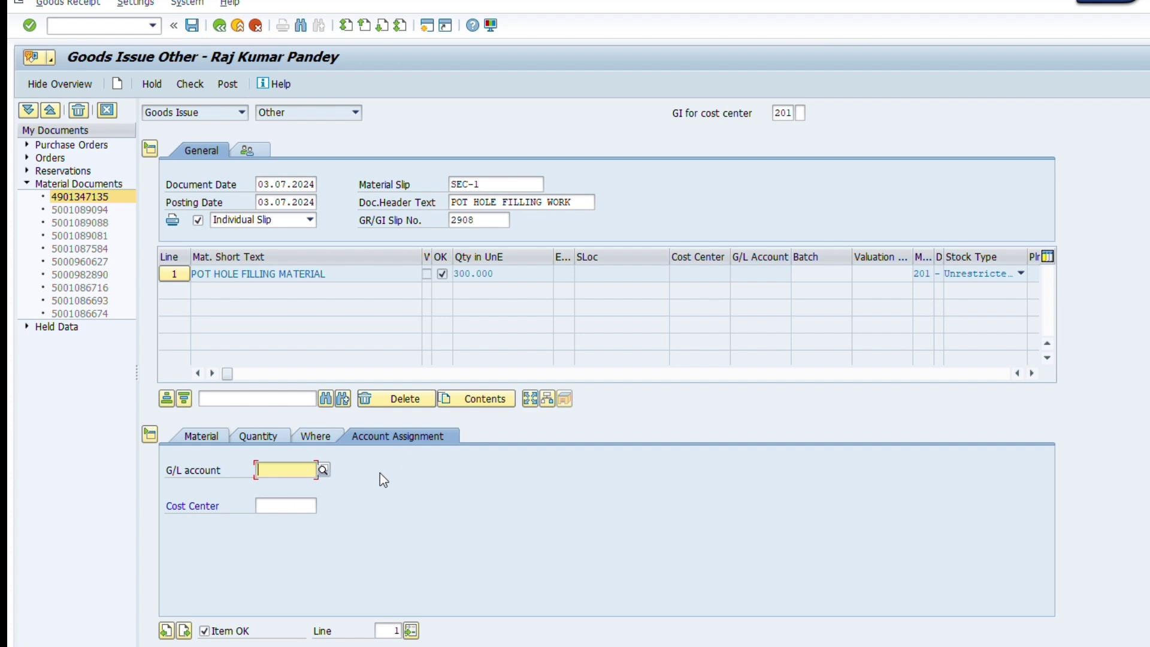
{"action": "left_click", "coordinate": [285, 506]}
{"action": "left_click", "coordinate": [290, 518]}
{"action": "key", "text": "Return"}
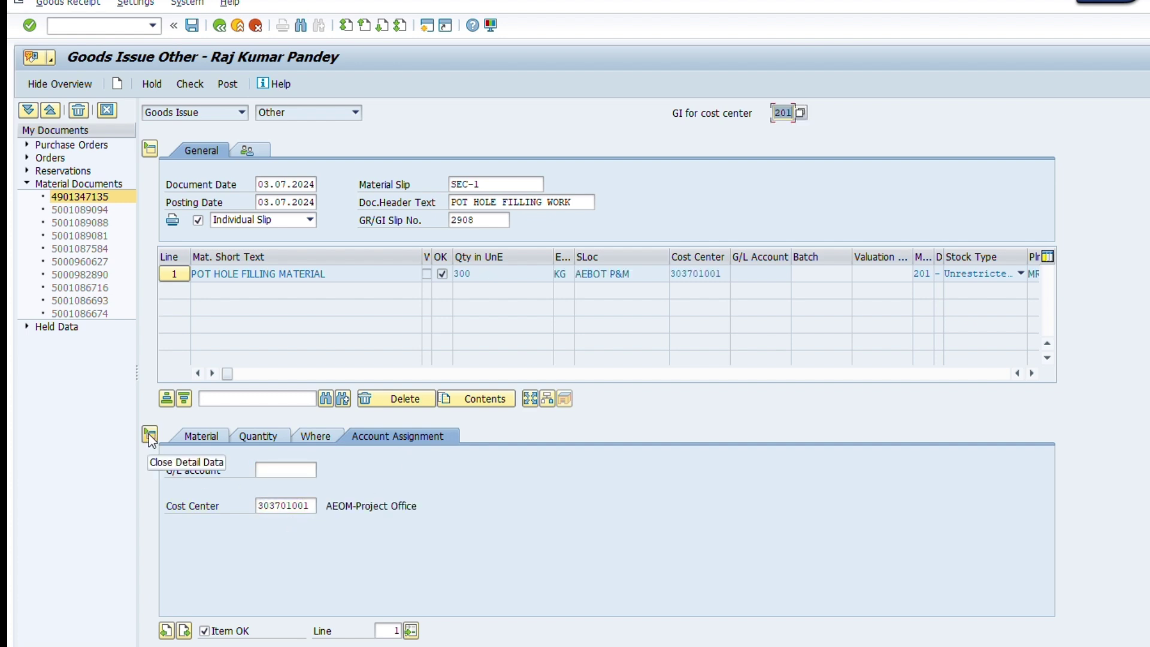
Add a second item line to the goods issue and open its material for entry
{"action": "left_click", "coordinate": [201, 436]}
{"action": "left_click", "coordinate": [184, 630]}
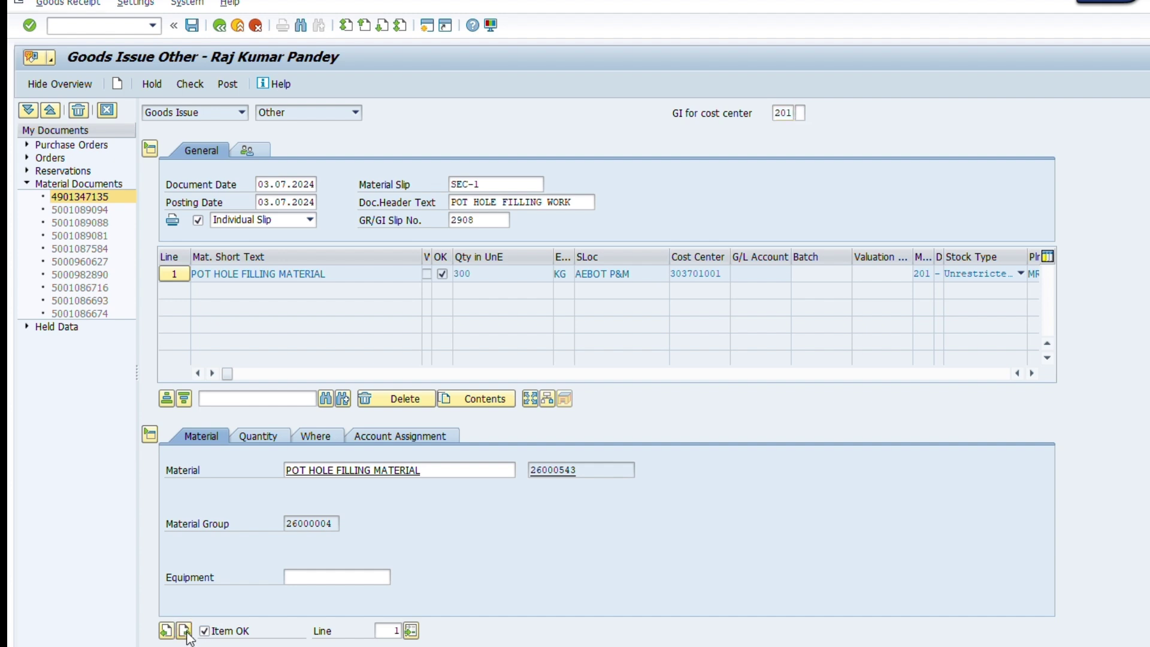
{"action": "left_click", "coordinate": [296, 469]}
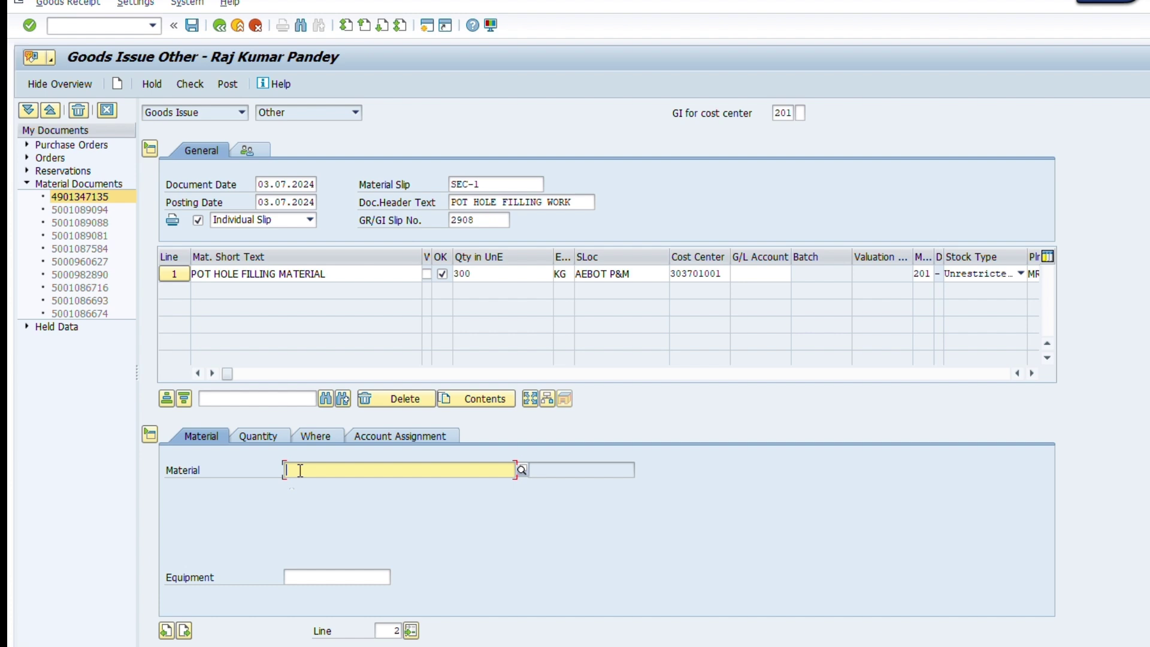
{"action": "type", "text": "200"}
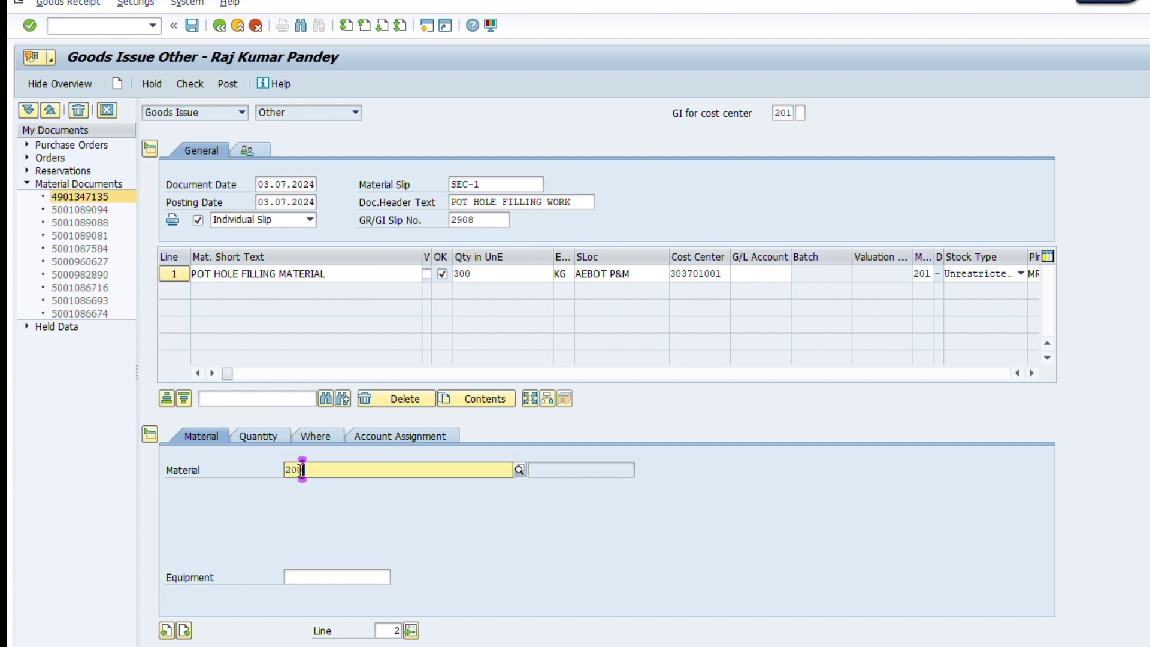
{"action": "type", "text": "03334"}
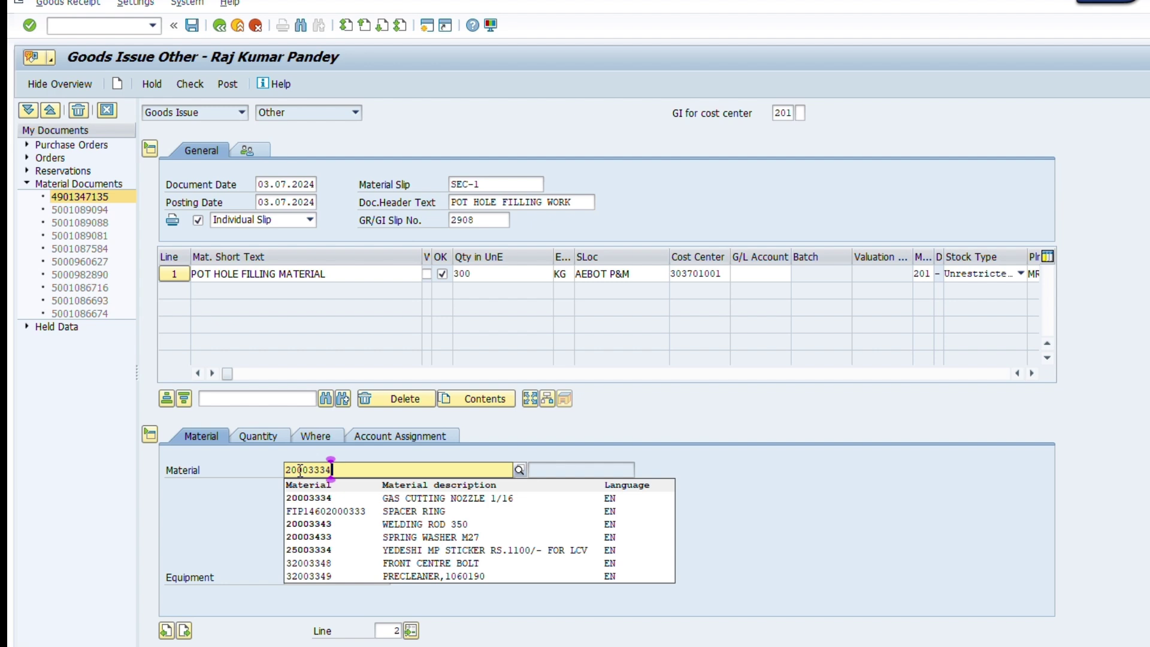
{"action": "key", "text": "BackSpace"}
{"action": "key", "text": "BackSpace"}
{"action": "key", "text": "BackSpace"}
{"action": "key", "text": "BackSpace"}
{"action": "key", "text": "BackSpace"}
{"action": "key", "text": "BackSpace"}
{"action": "key", "text": "BackSpace"}
{"action": "key", "text": "BackSpace"}
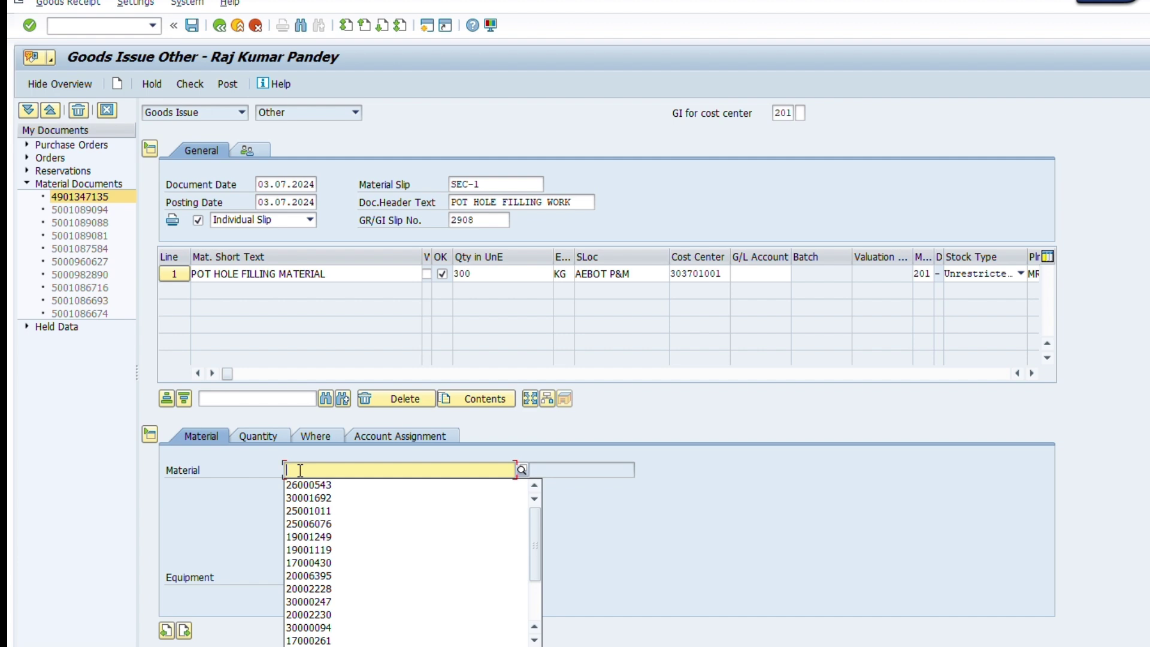
Search materials for "CUTTING WHEEL" and enter CUTTING WHEEL 4" (20002818) as the second item
{"action": "type", "text": "CUTTING "}
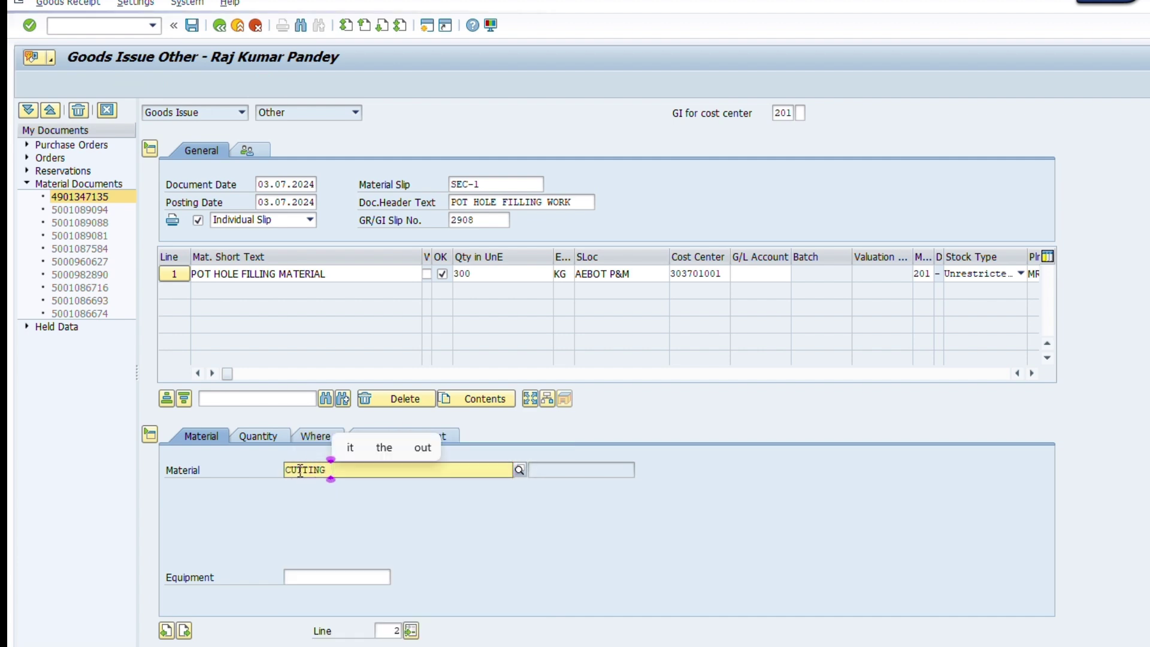
{"action": "type", "text": "WHEEL"}
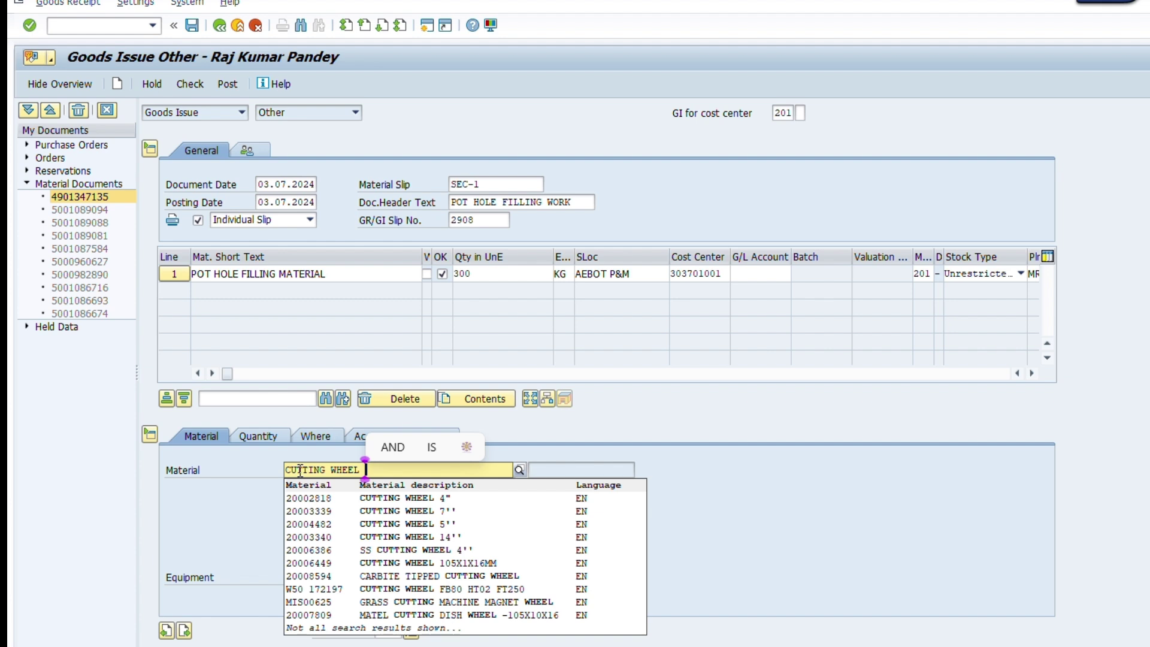
{"action": "key", "text": "Down"}
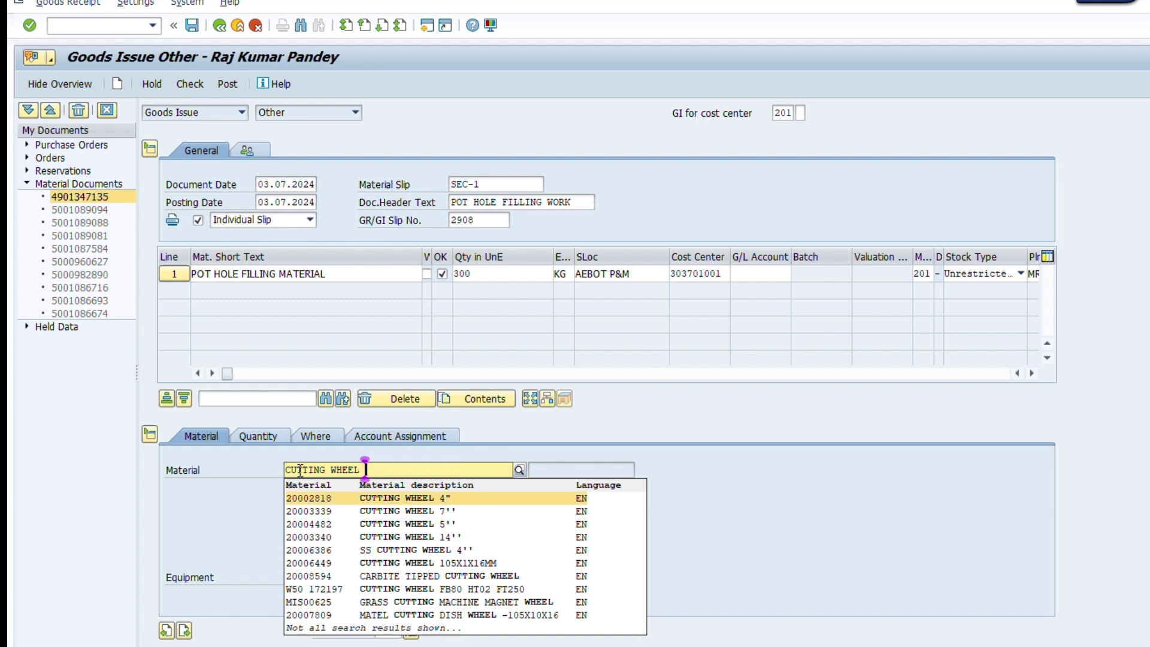
{"action": "key", "text": "Return"}
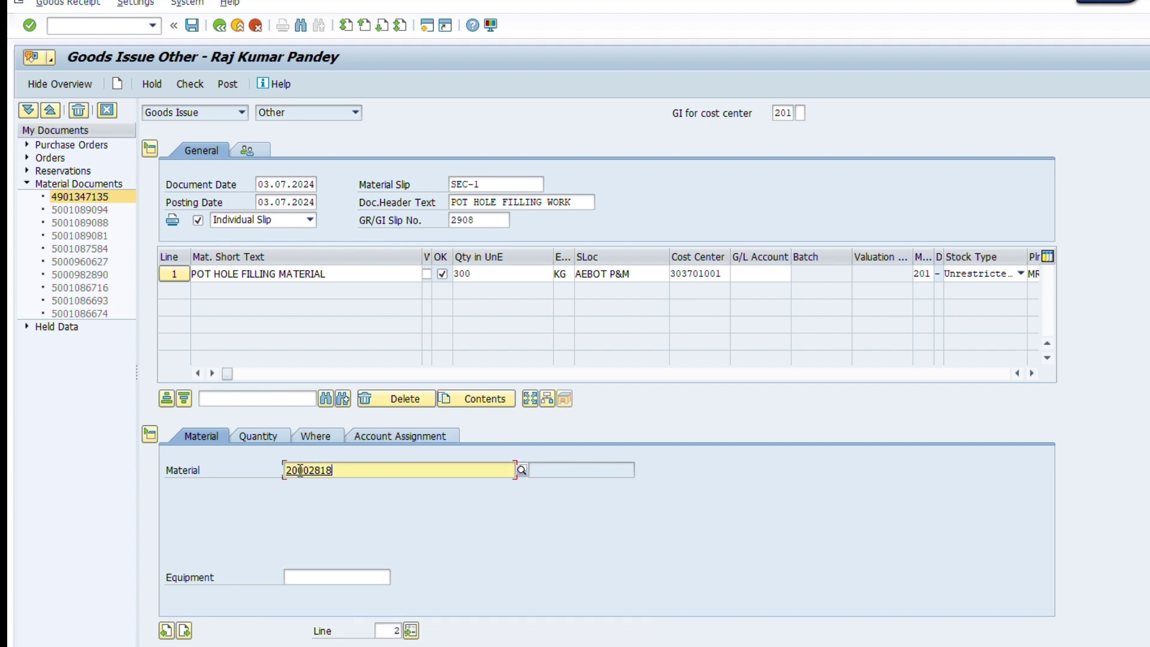
{"action": "key", "text": "Return"}
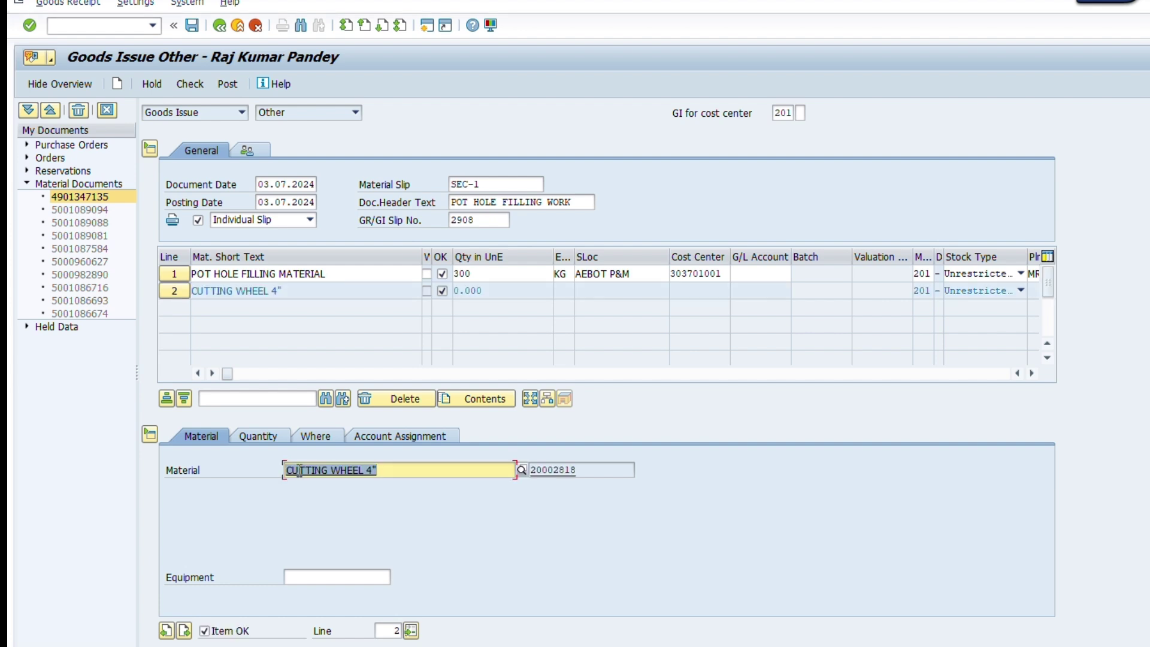
Set the cutting wheel's quantity to 1, with plant 3037 and storage location ae01
{"action": "left_click", "coordinate": [279, 440]}
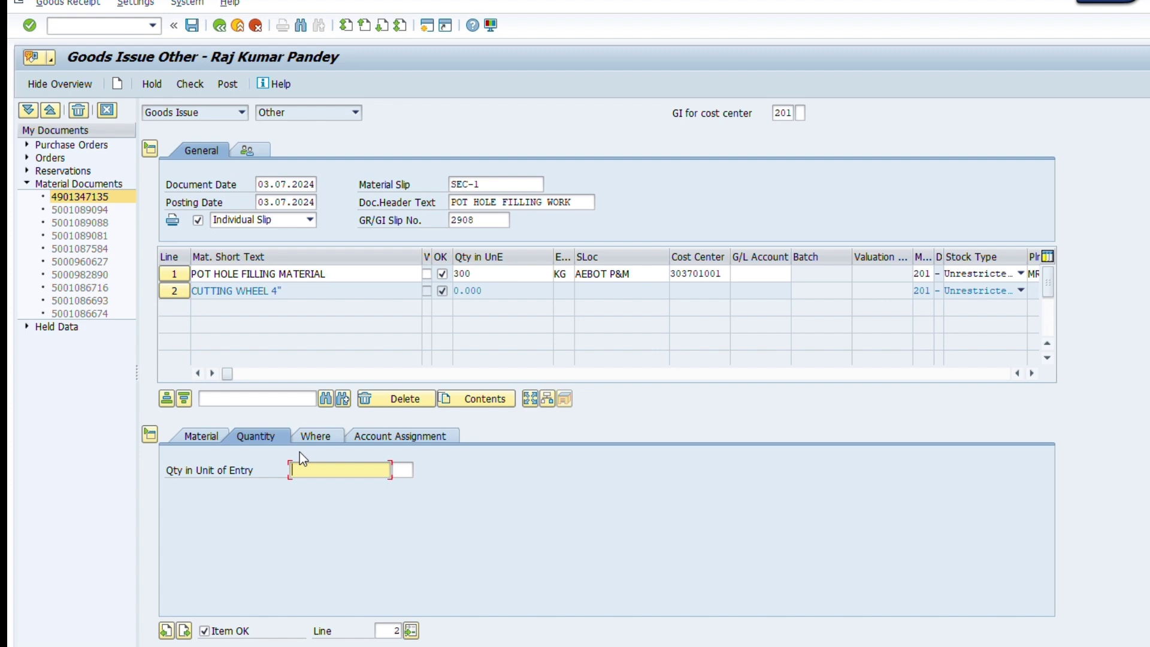
{"action": "type", "text": "1"}
{"action": "left_click", "coordinate": [315, 435]}
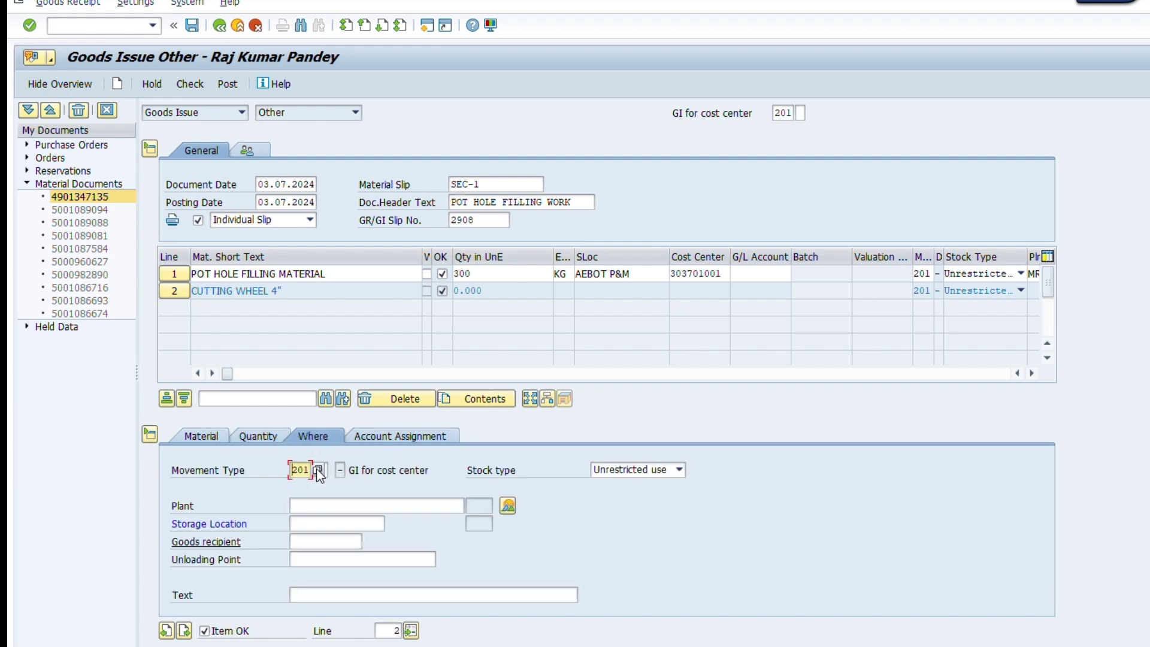
{"action": "left_click", "coordinate": [290, 505]}
{"action": "left_click", "coordinate": [299, 516]}
{"action": "left_click", "coordinate": [384, 523]}
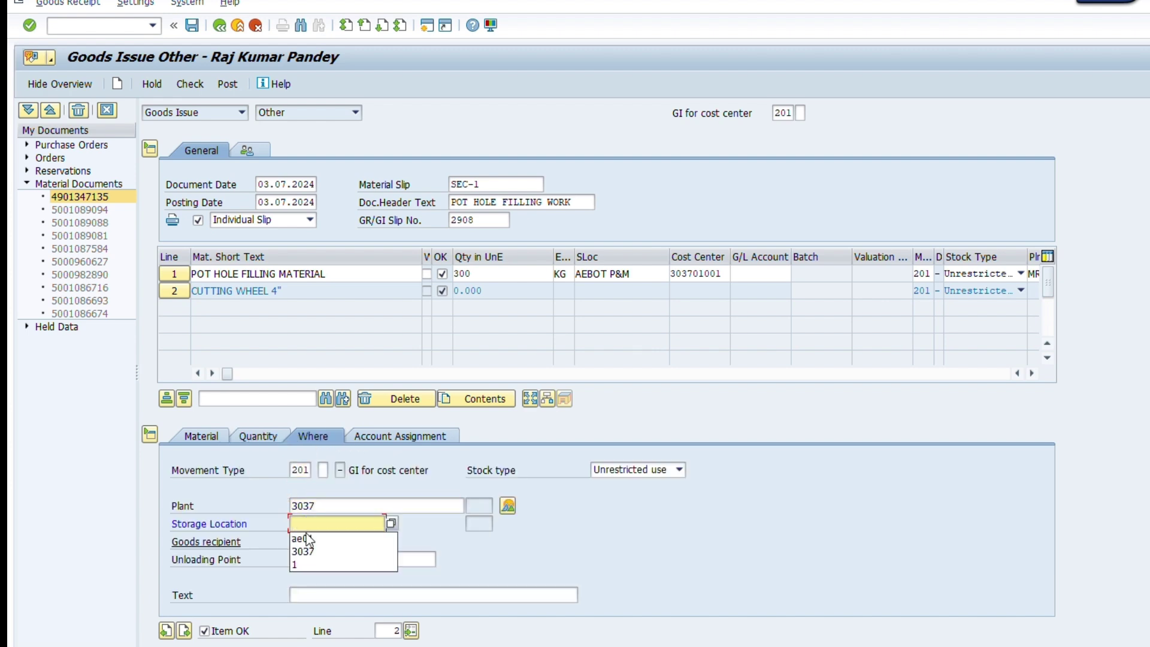
{"action": "left_click", "coordinate": [306, 539]}
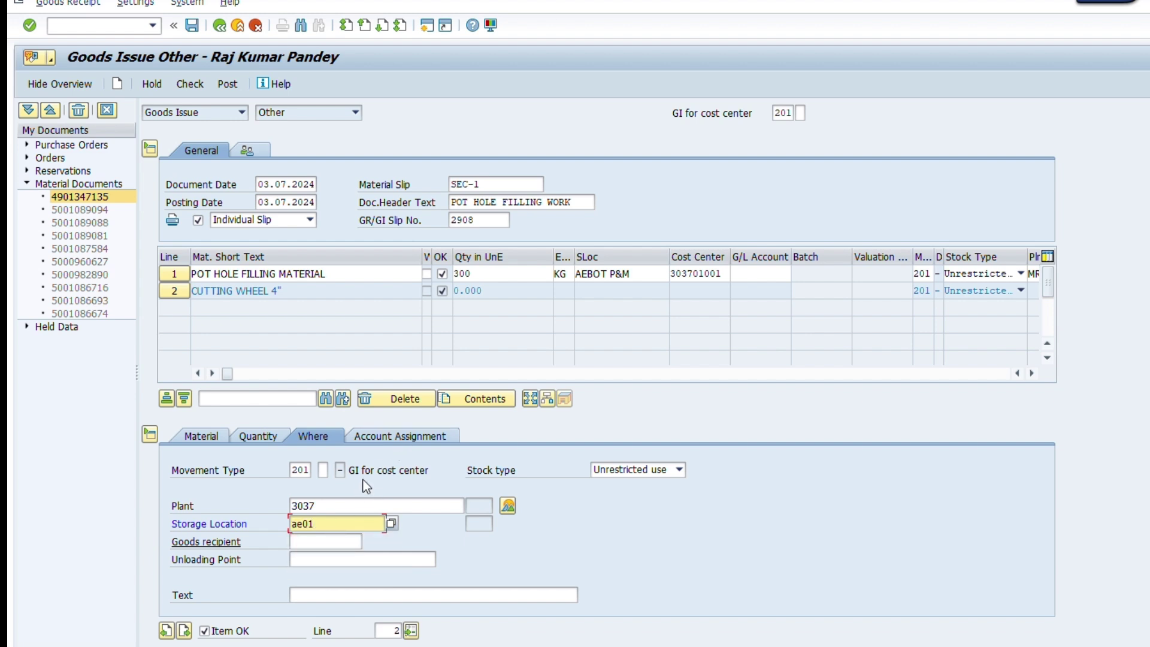
Assign the cutting wheel item to cost center 303701001
{"action": "left_click", "coordinate": [420, 436]}
{"action": "left_click", "coordinate": [299, 506]}
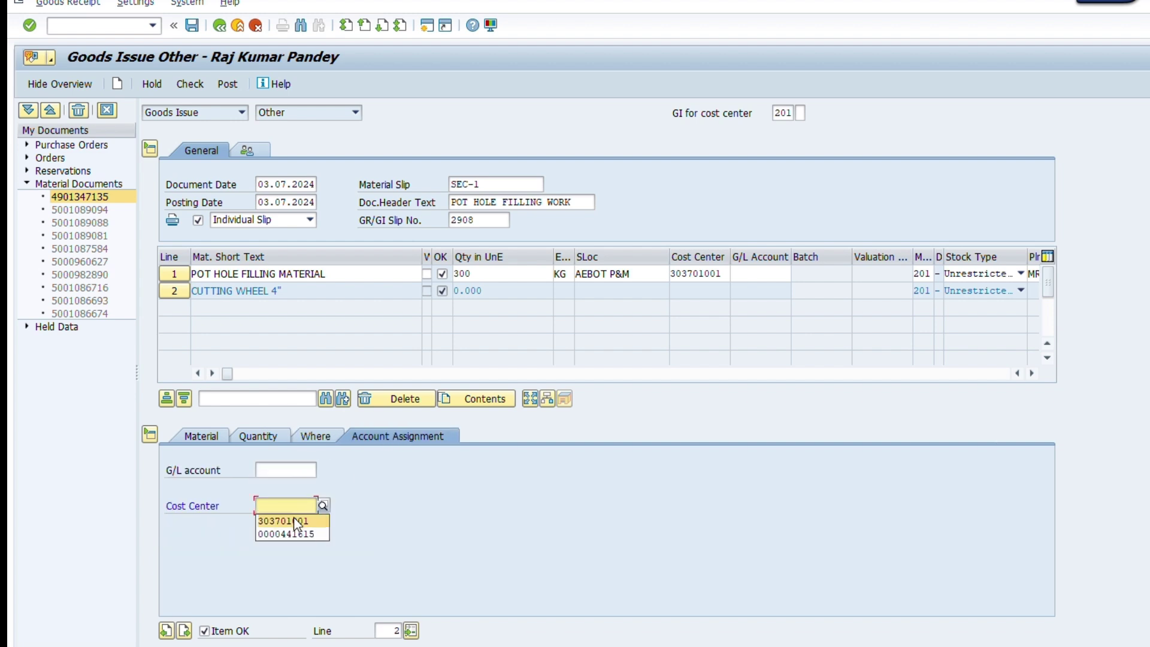
{"action": "left_click", "coordinate": [295, 521]}
Review the cutting wheel's quantity and enter "SITE MISC. WORK" as its item text
{"action": "left_click", "coordinate": [257, 436]}
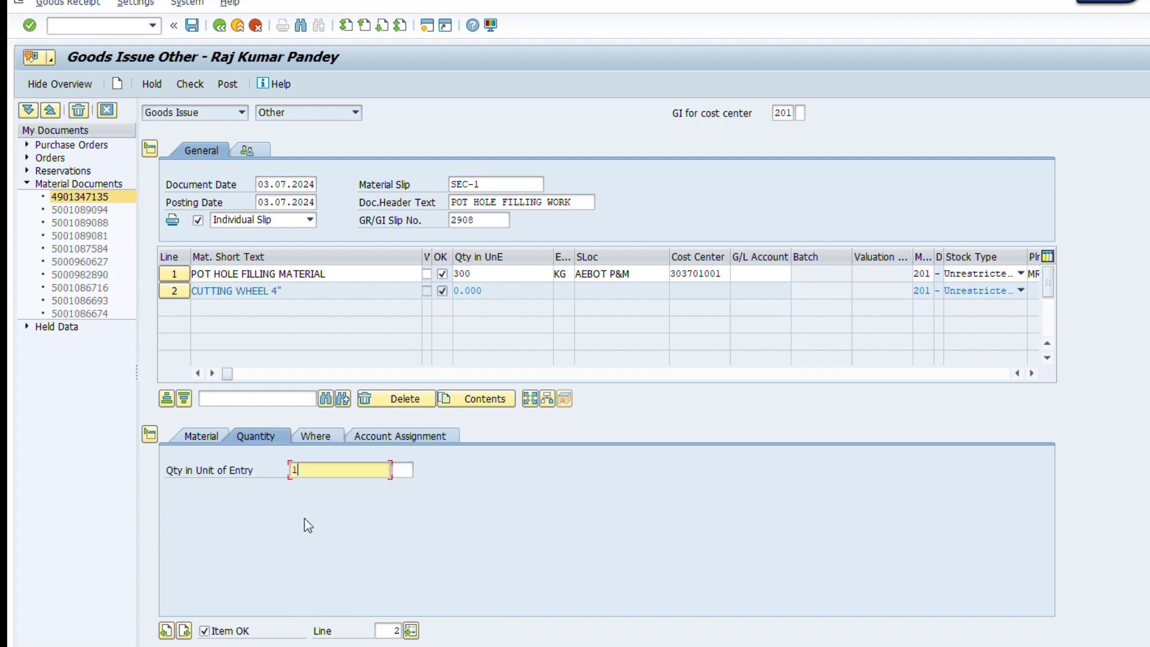
{"action": "left_click", "coordinate": [311, 437]}
{"action": "left_click", "coordinate": [347, 596]}
{"action": "type", "text": "S"}
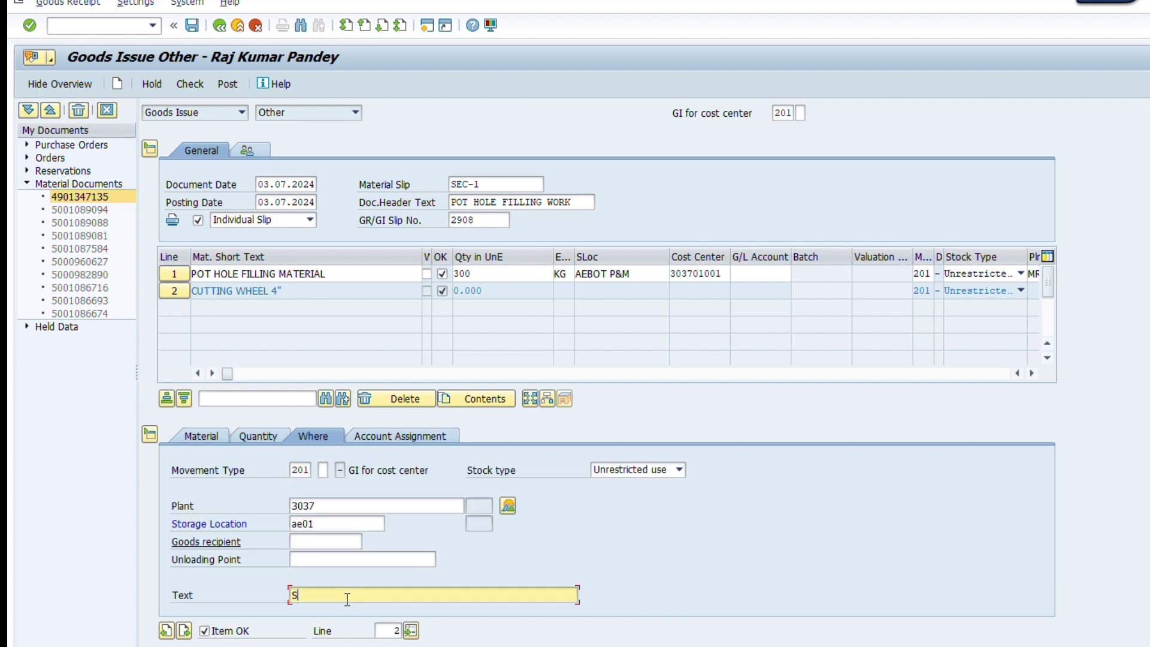
{"action": "type", "text": "ITE MISC. WORK"}
{"action": "key", "text": "Return"}
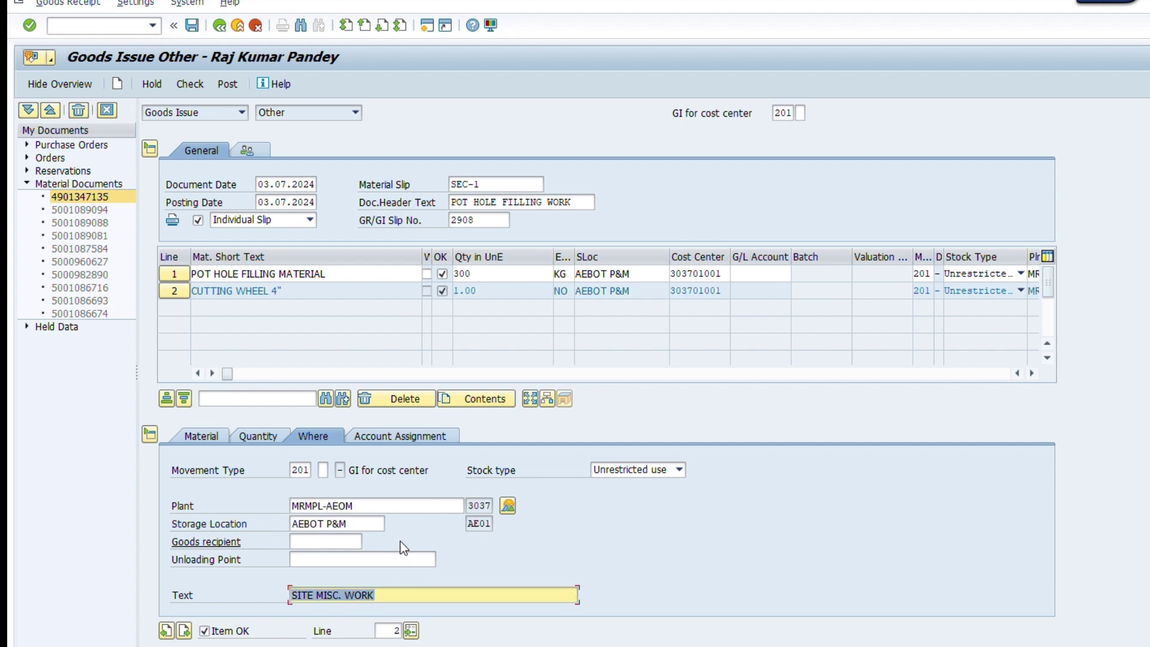
Change the cutting wheel's storage location to 3037
{"action": "left_click_drag", "start_coordinate": [383, 523], "coordinate": [292, 523]}
{"action": "key", "text": "Delete"}
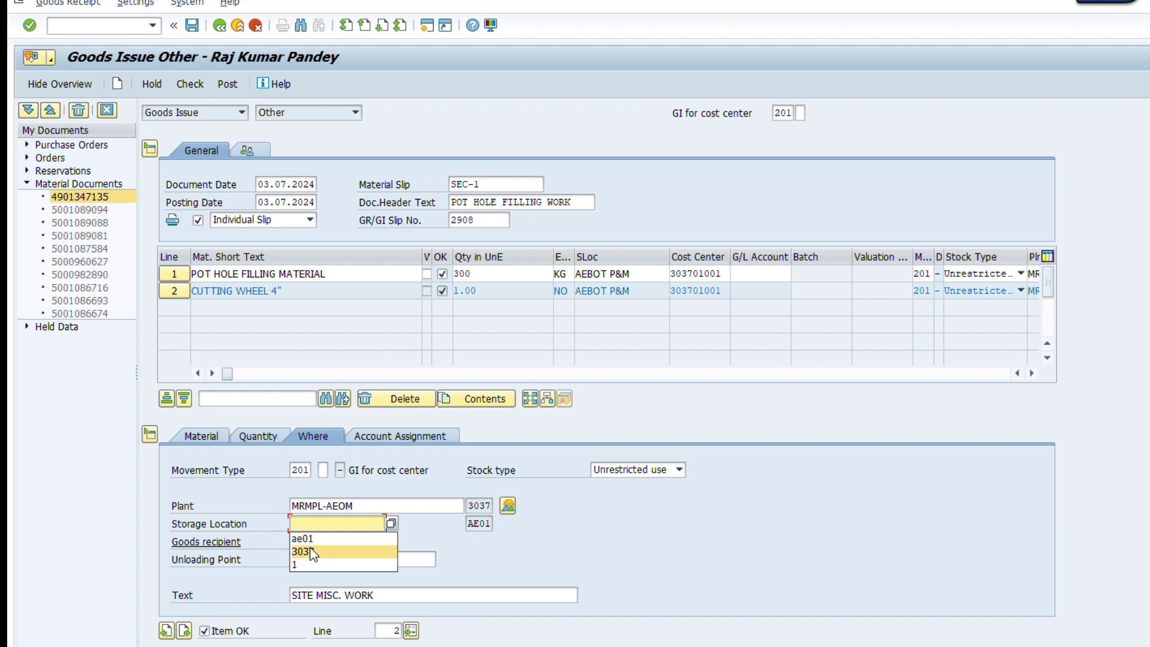
{"action": "left_click", "coordinate": [311, 551]}
{"action": "key", "text": "Return"}
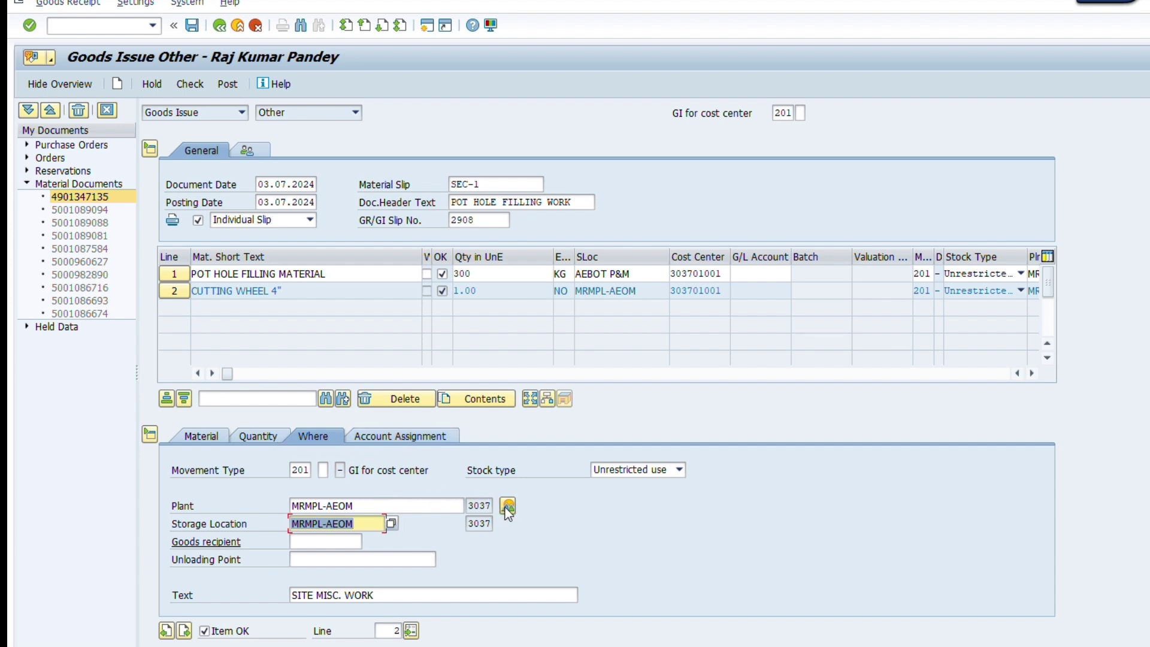
Check the cutting wheel's unrestricted stock at storage locations 3037 and AE01 in the stock overview, and return to the goods issue
{"action": "left_click", "coordinate": [181, 293]}
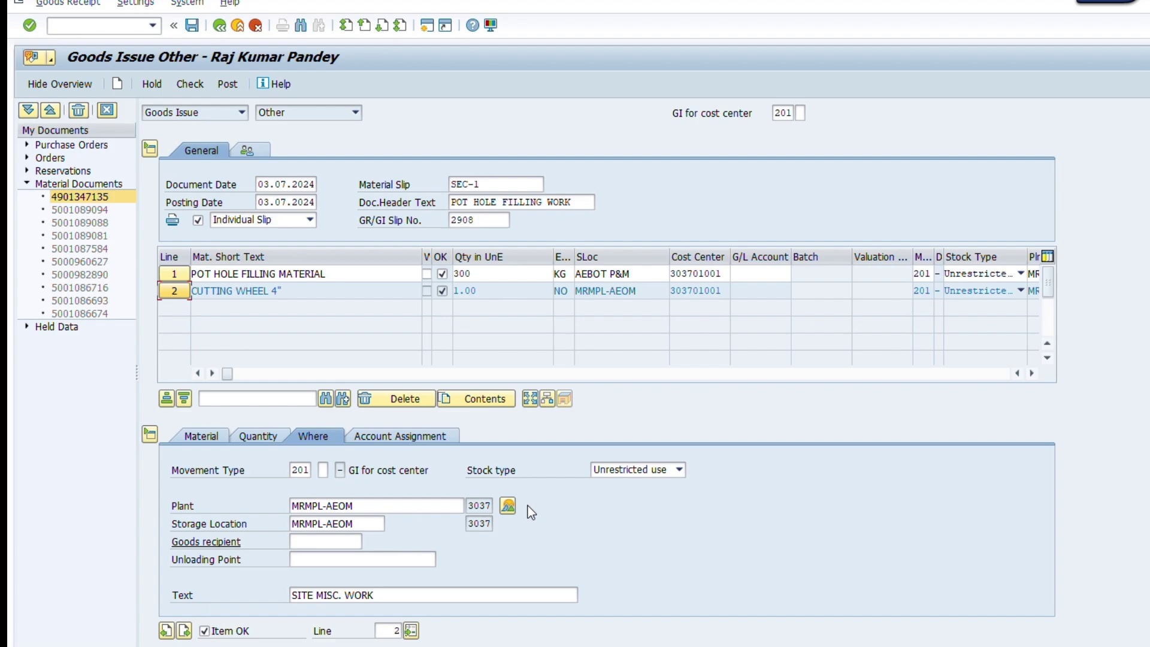
{"action": "left_click", "coordinate": [507, 506]}
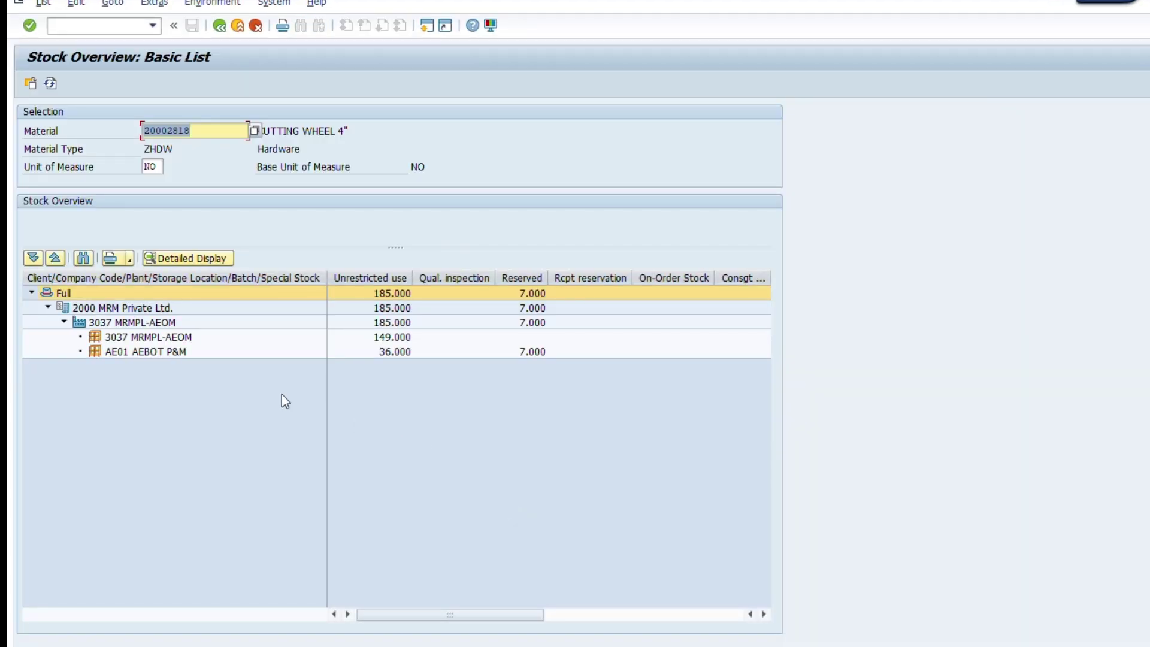
{"action": "left_click", "coordinate": [166, 337]}
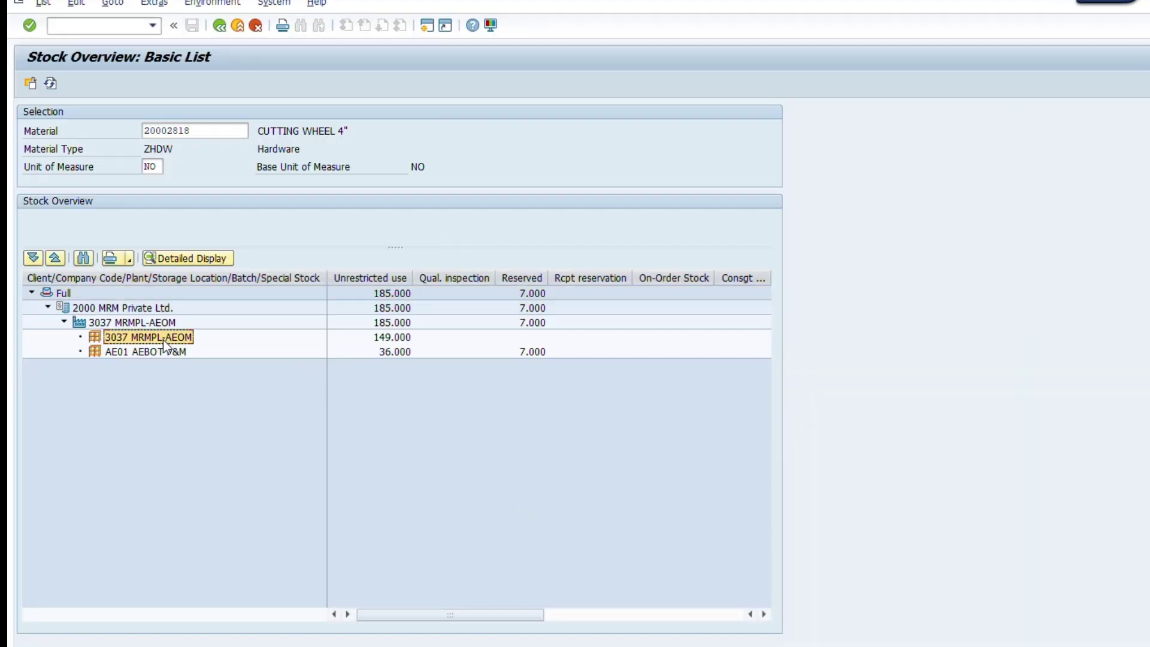
{"action": "left_click", "coordinate": [393, 338]}
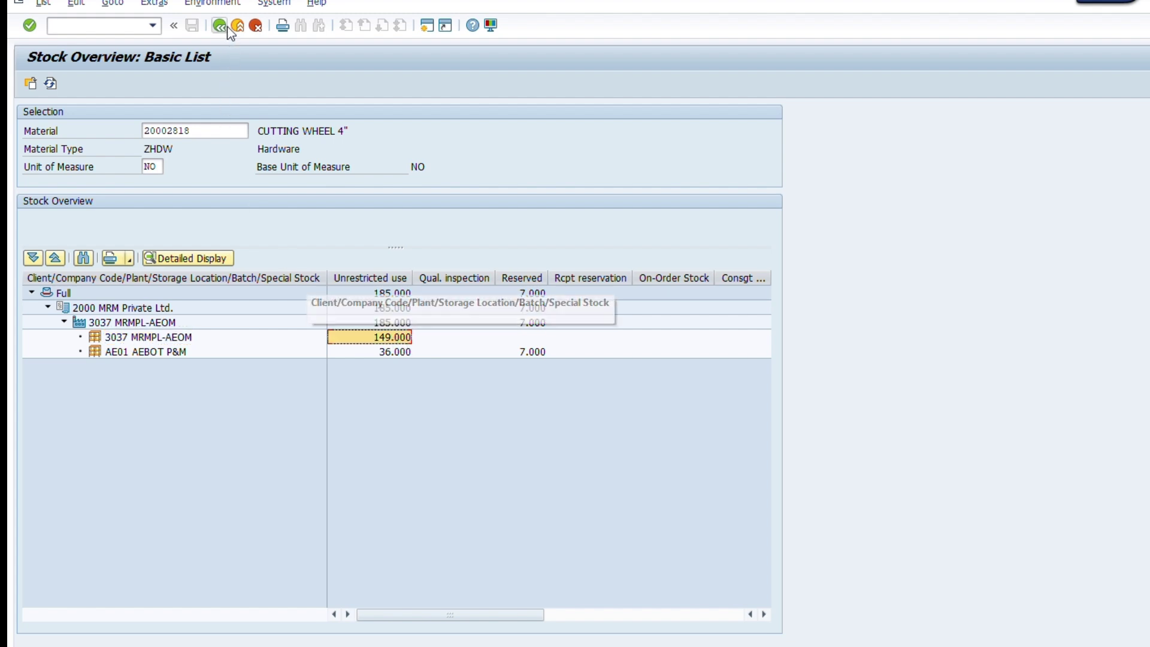
{"action": "left_click", "coordinate": [164, 352]}
{"action": "left_click", "coordinate": [384, 356]}
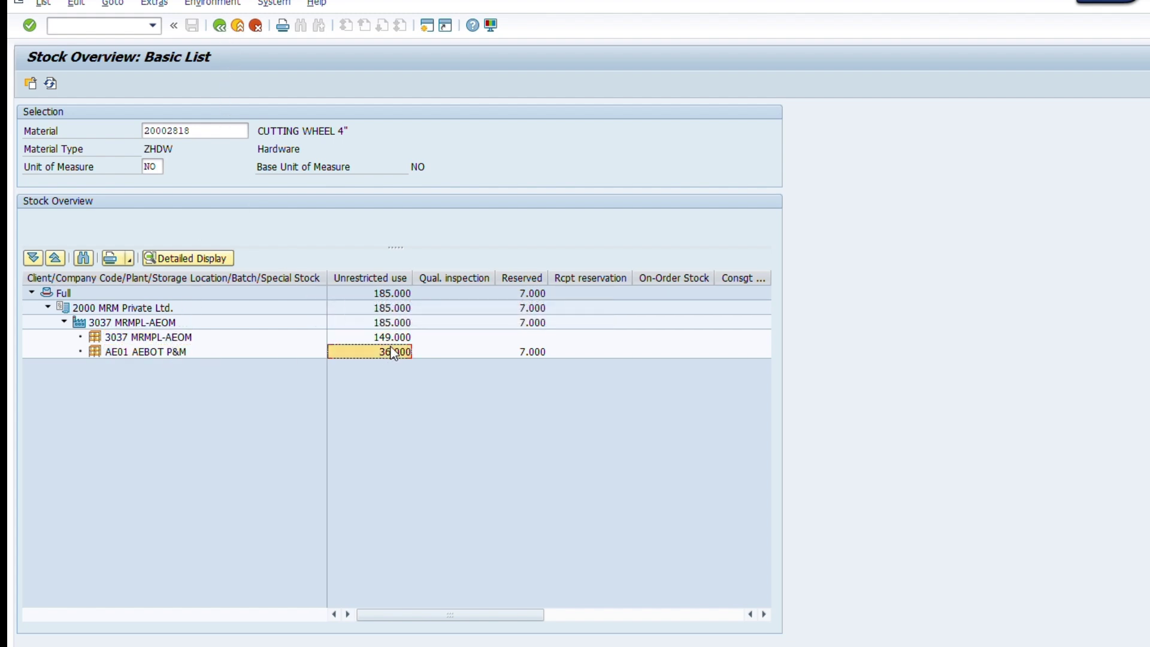
{"action": "left_click", "coordinate": [218, 29]}
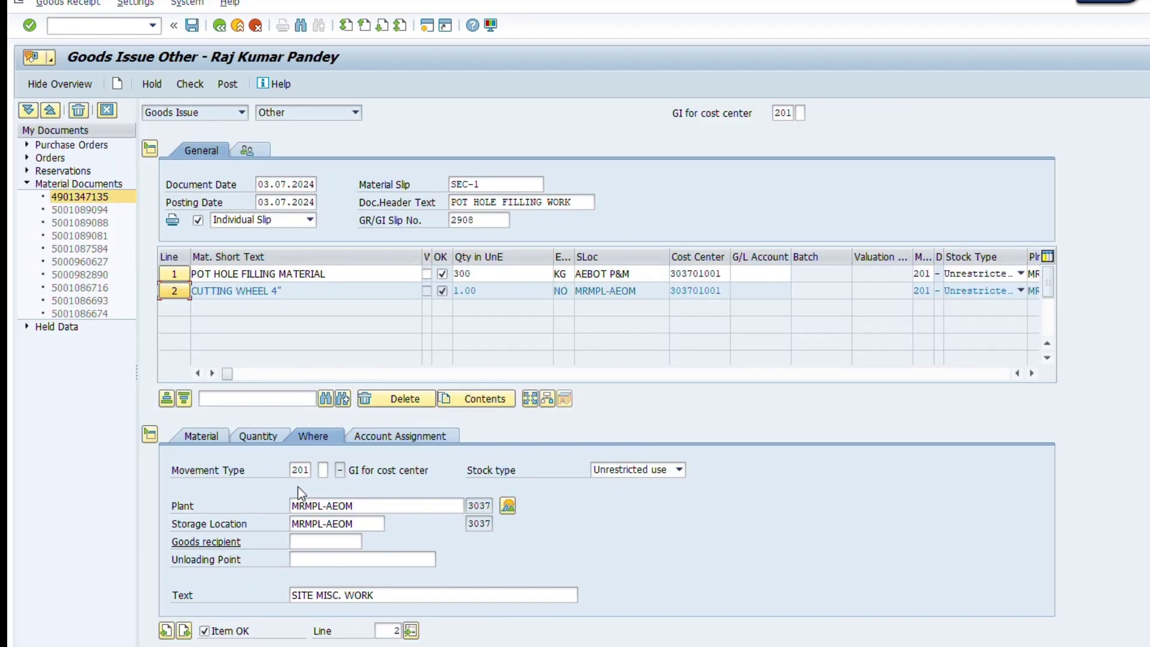
Check the pot hole filling material's unrestricted stock at plant 3037 in the stock overview, and return to review its issue quantity
{"action": "left_click", "coordinate": [182, 278]}
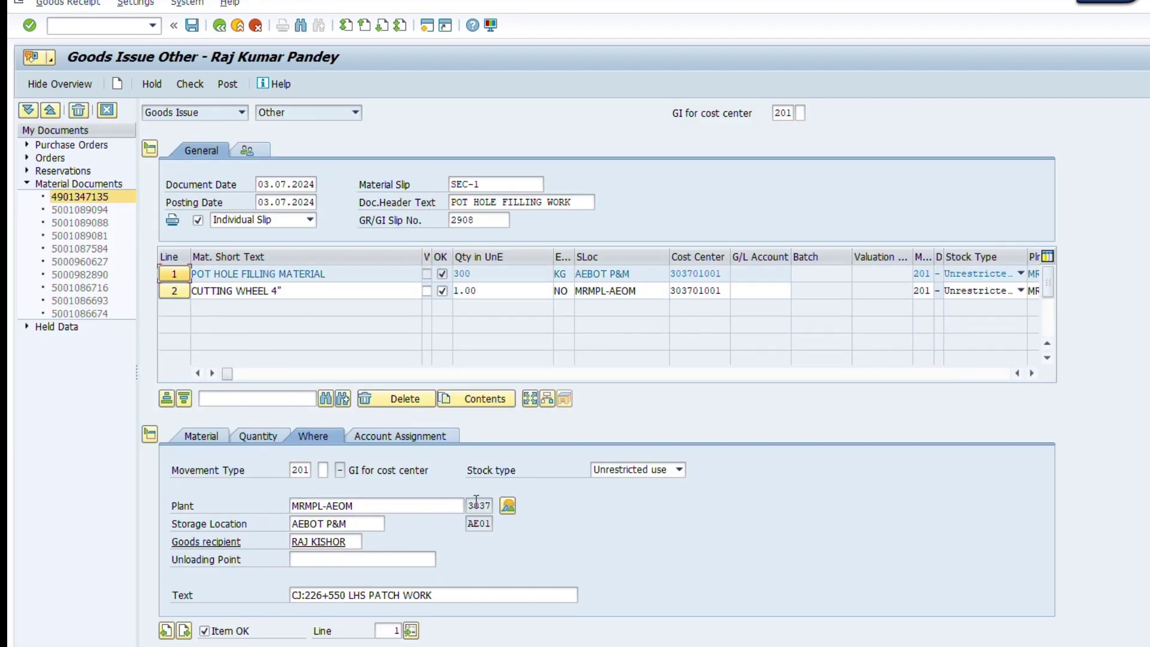
{"action": "left_click", "coordinate": [507, 507]}
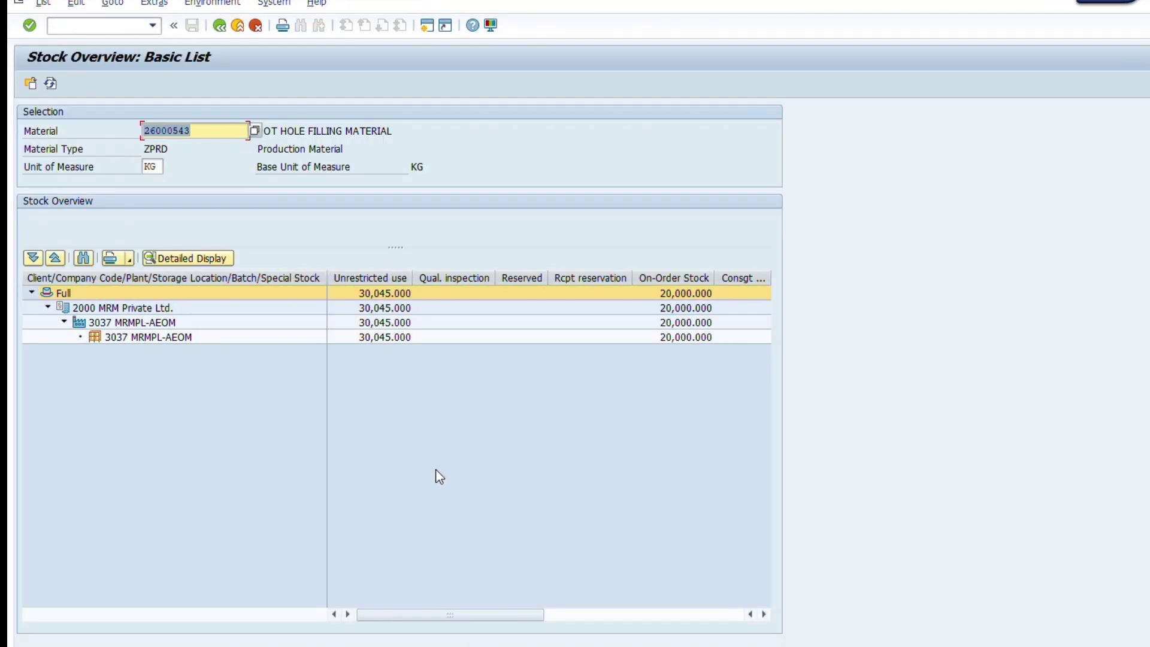
{"action": "left_click", "coordinate": [376, 338]}
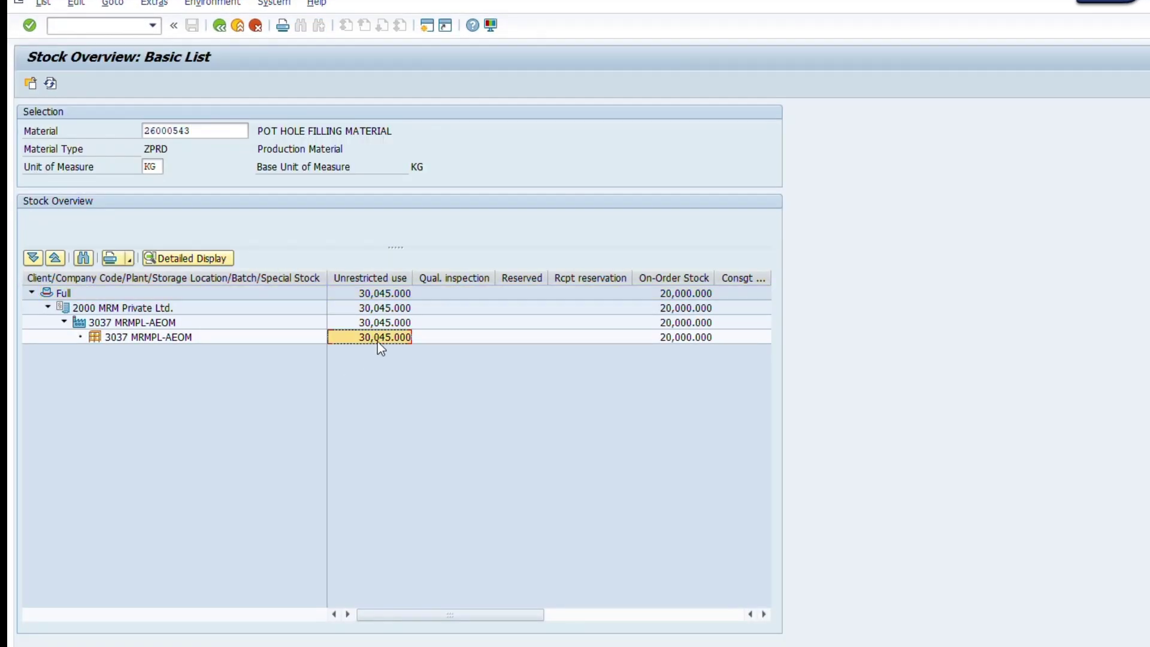
{"action": "left_click", "coordinate": [220, 27]}
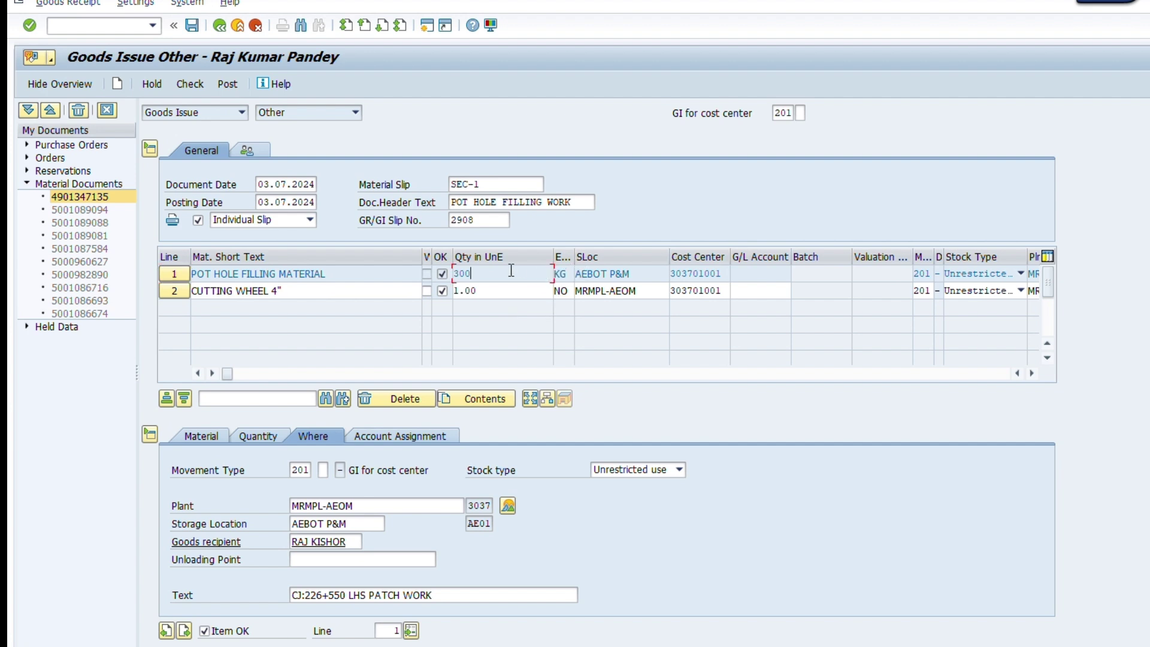
{"action": "double_click", "coordinate": [460, 274]}
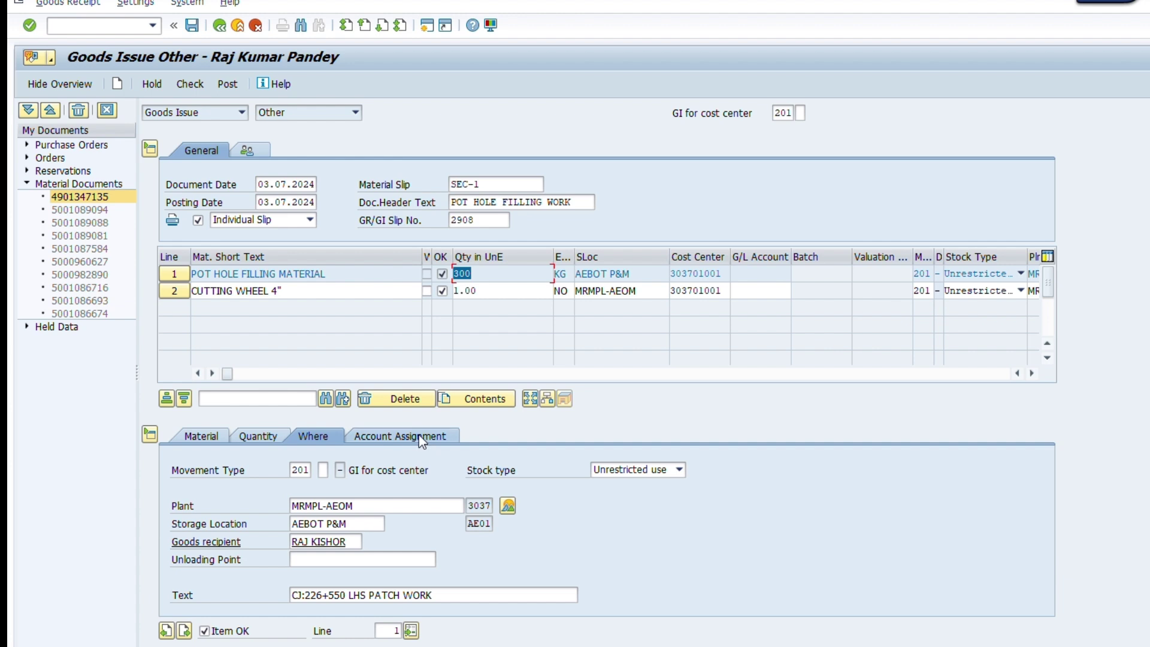
Run the check on the goods issue, read the logged message for the pot hole filling material, and close the log
{"action": "left_click", "coordinate": [189, 83]}
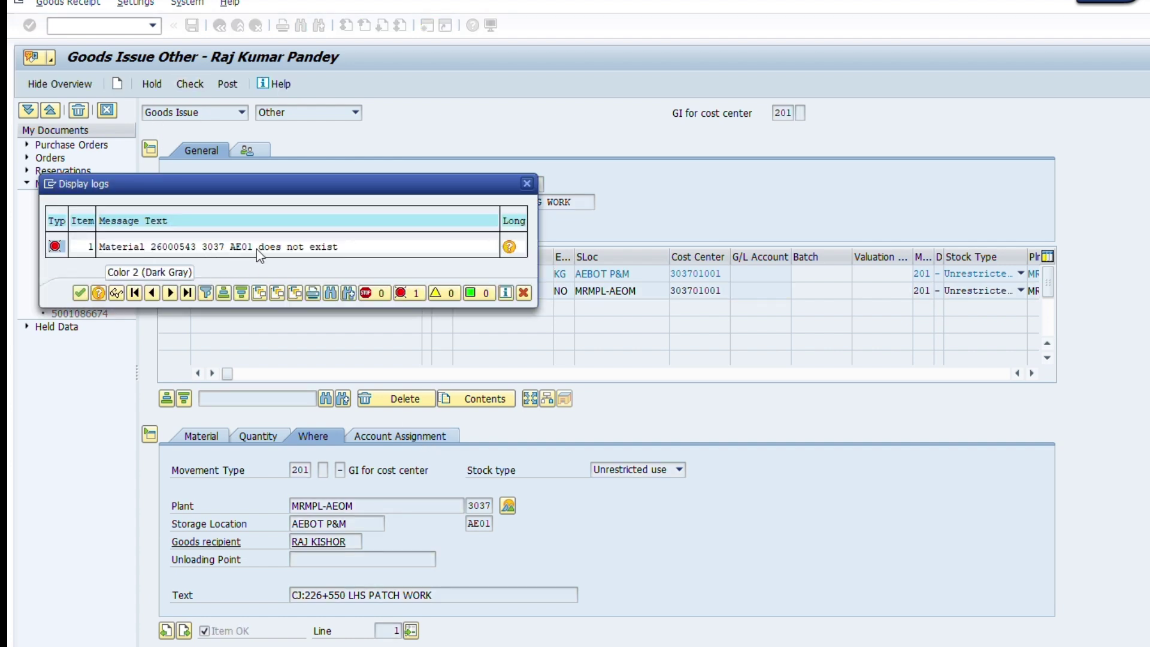
{"action": "left_click", "coordinate": [256, 247]}
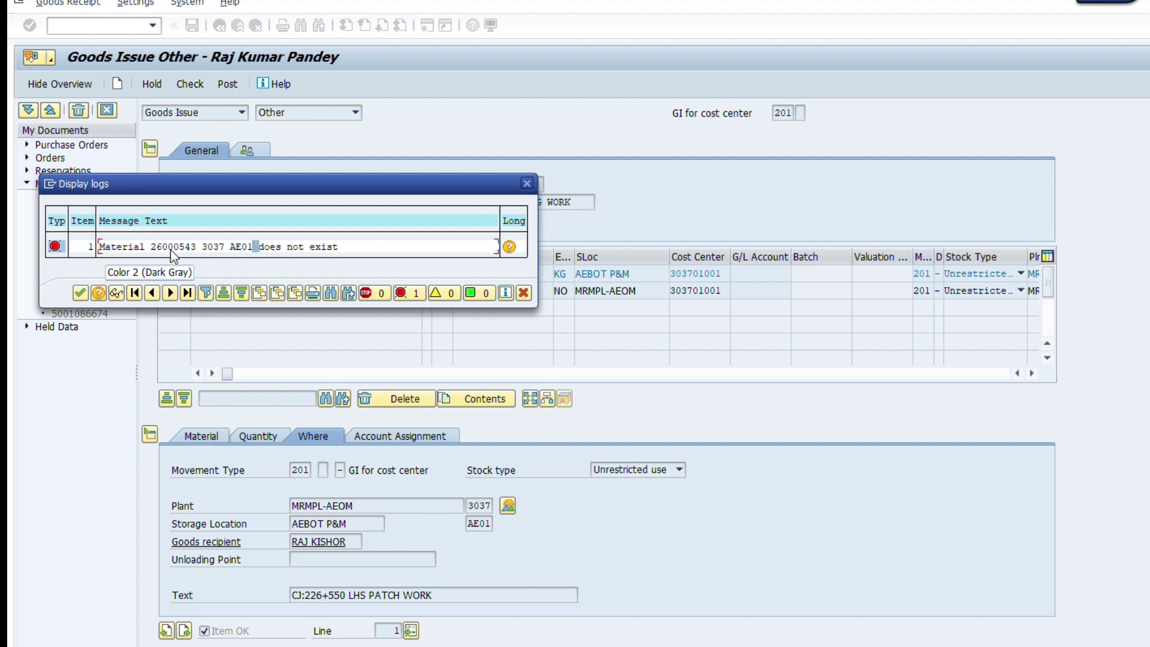
{"action": "left_click", "coordinate": [81, 293]}
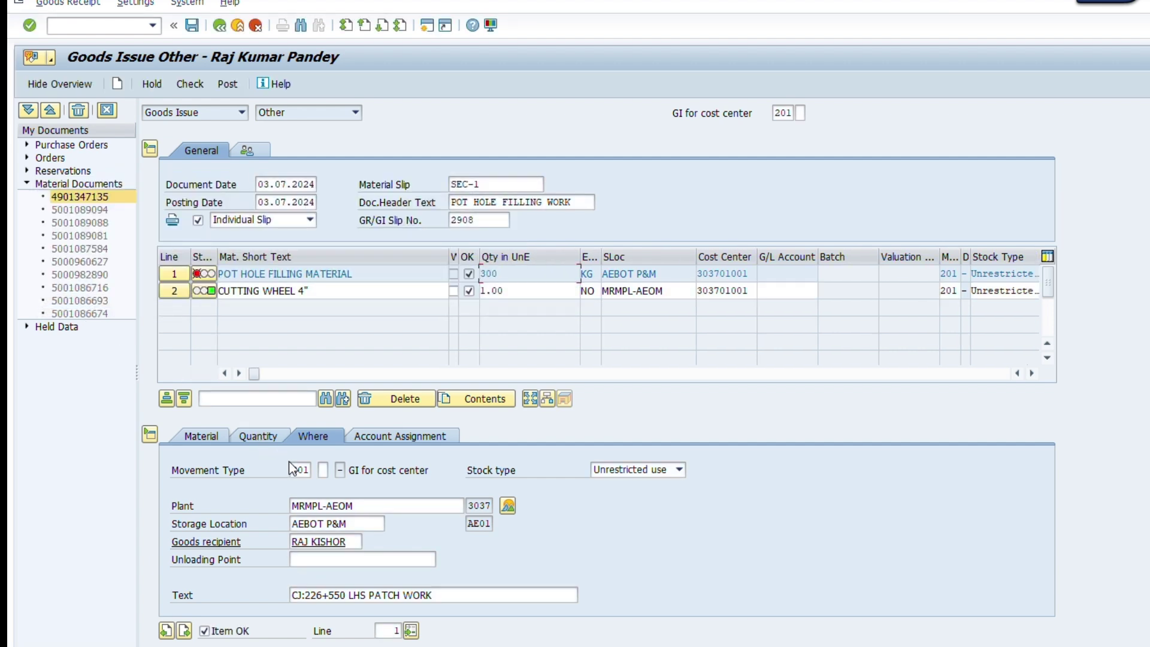
Change the pot hole filling material's storage location to 3037
{"action": "triple_click", "coordinate": [348, 524]}
{"action": "key", "text": "BackSpace"}
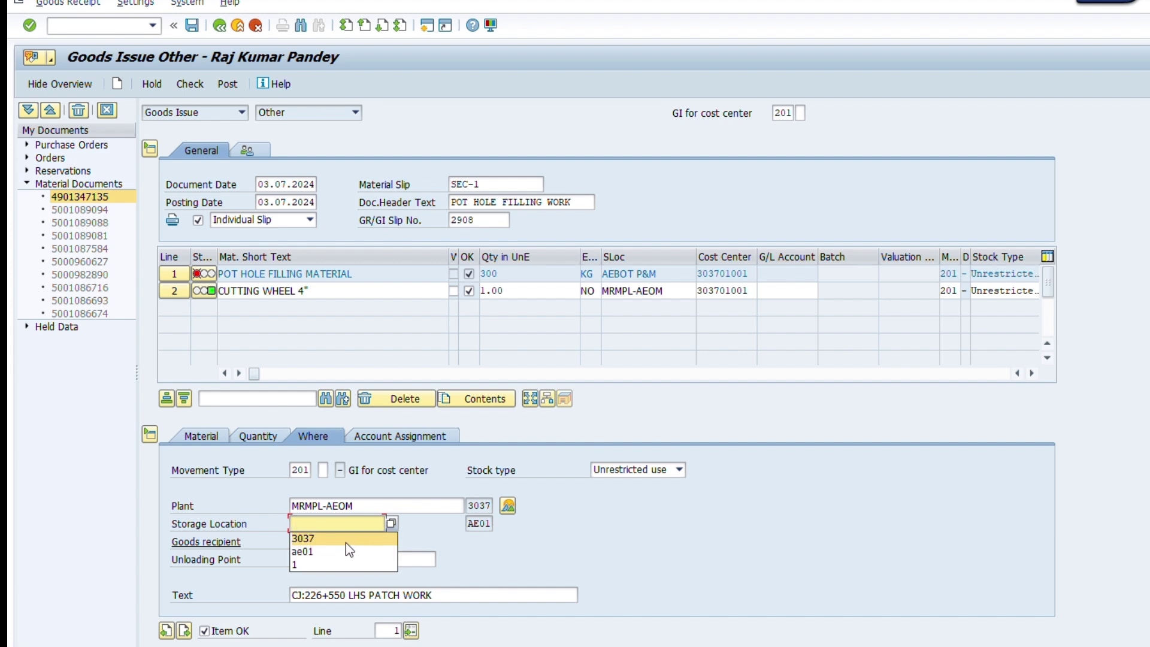
{"action": "left_click", "coordinate": [346, 539]}
{"action": "key", "text": "Return"}
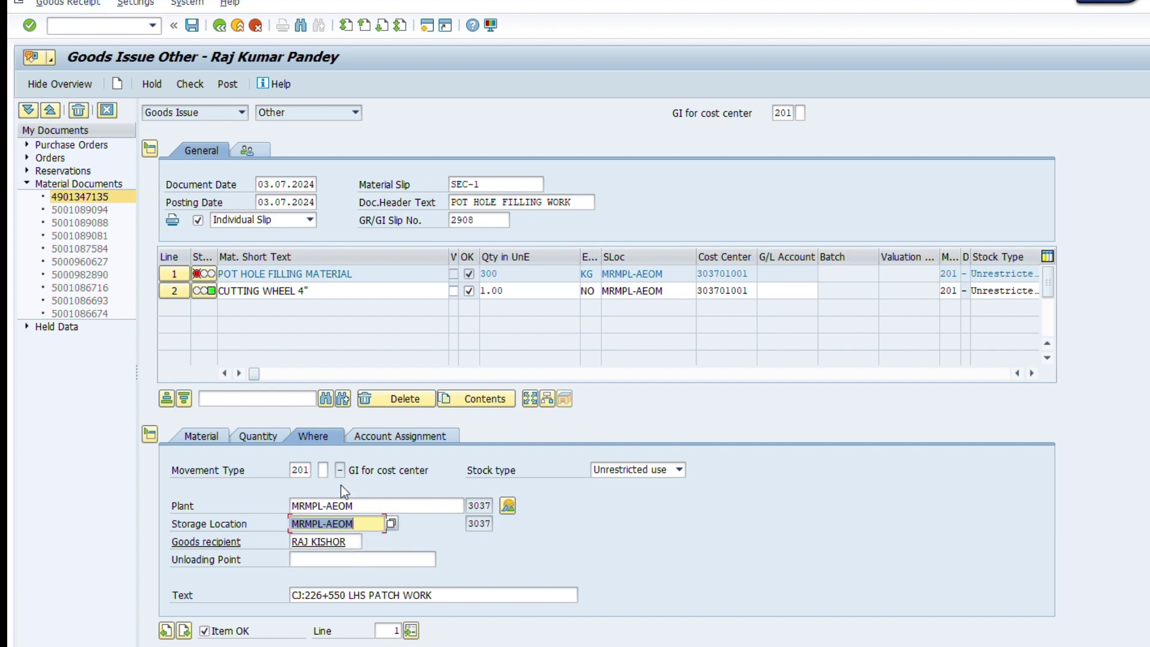
Recheck both goods issue items, and post the document, selecting the new entry among the material documents
{"action": "left_click", "coordinate": [189, 84]}
{"action": "left_click", "coordinate": [213, 274]}
{"action": "left_click", "coordinate": [213, 292]}
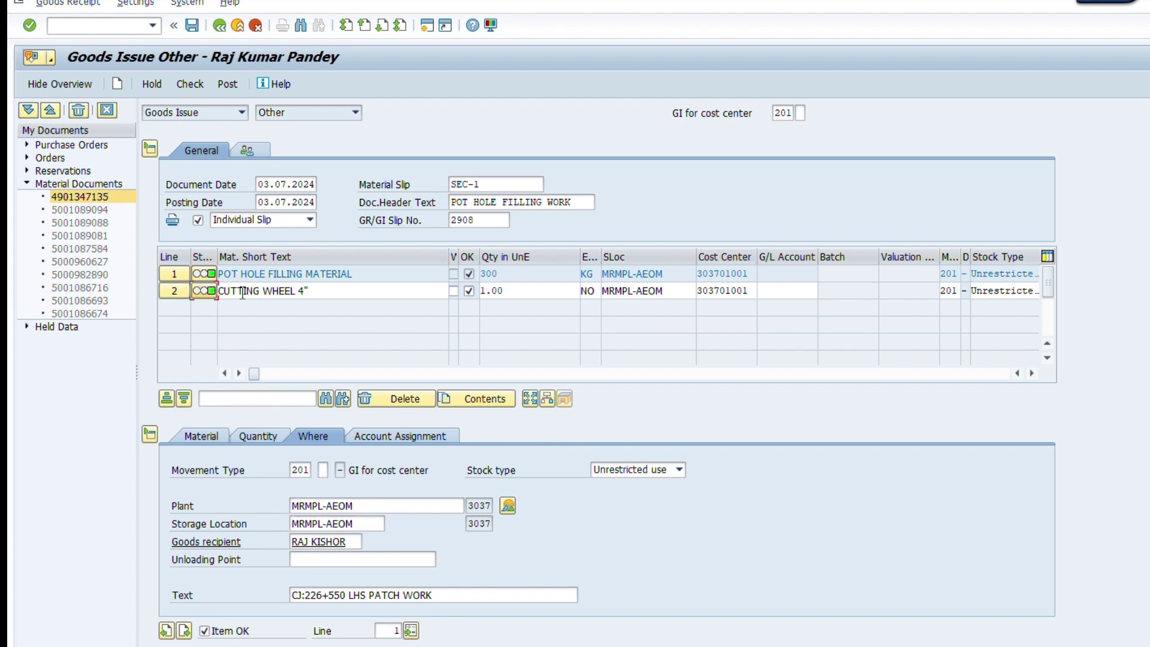
{"action": "left_click", "coordinate": [226, 84]}
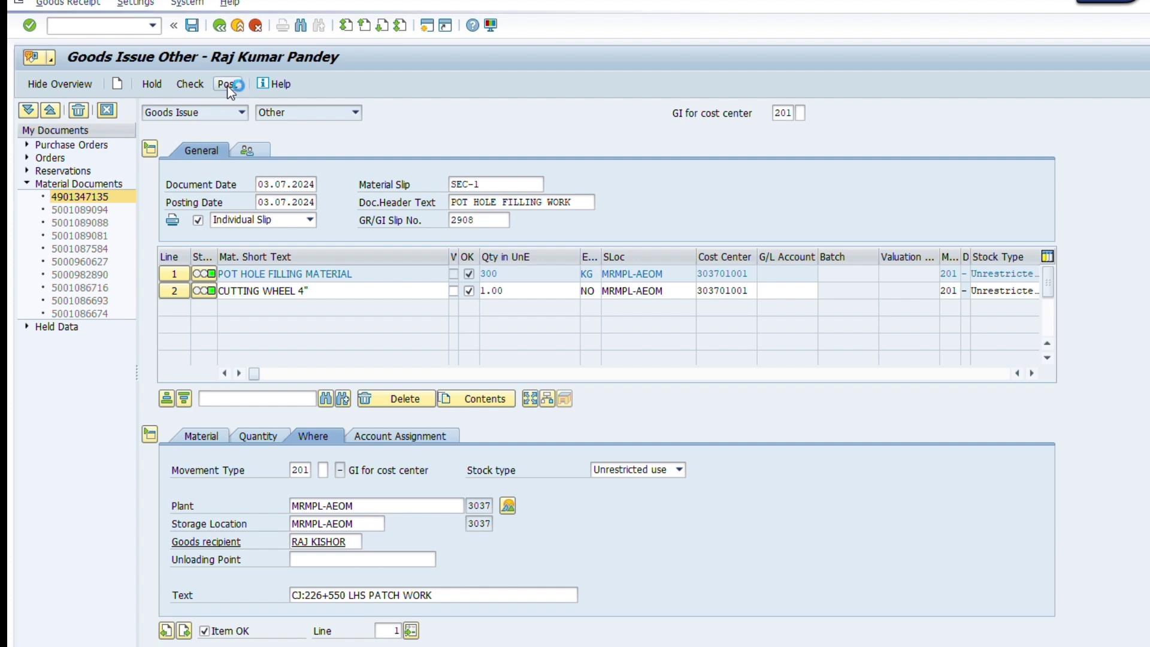
{"action": "left_click", "coordinate": [103, 196]}
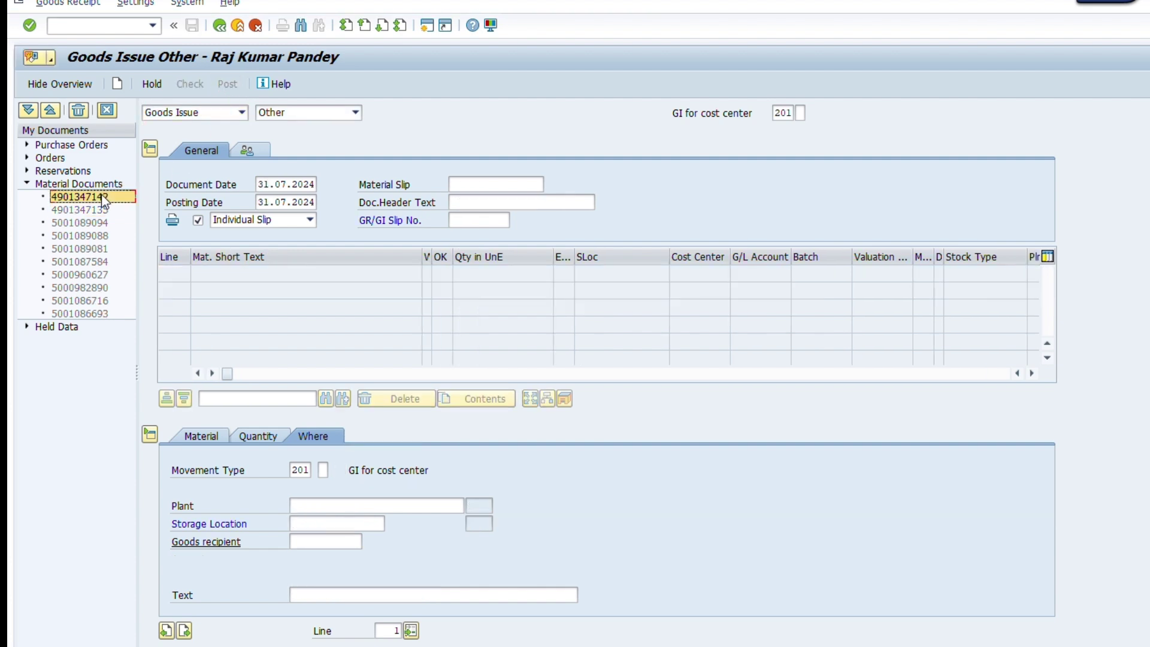